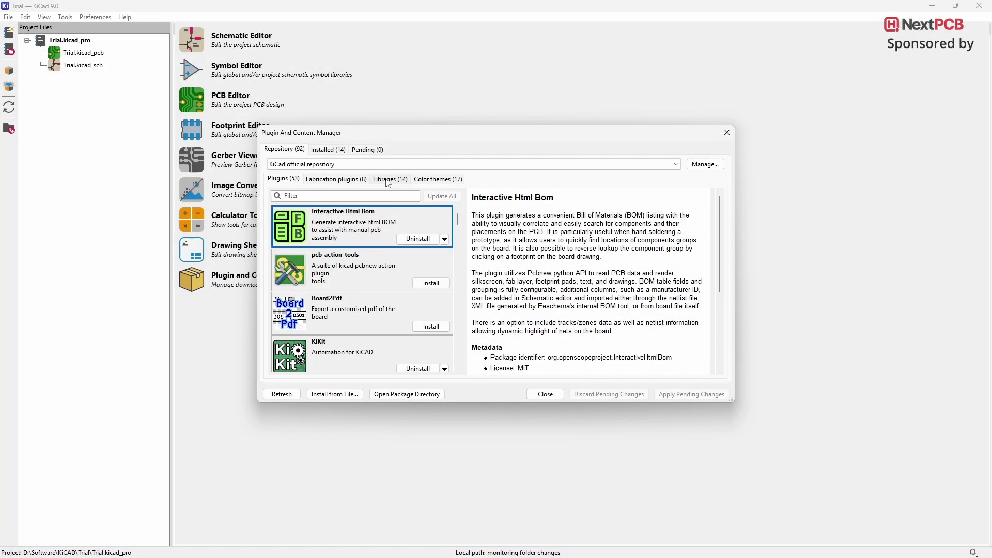
# Step: Show the Libraries (14) list, where Keyswitch Kicad Library appears as installed
pyautogui.click(388, 179)
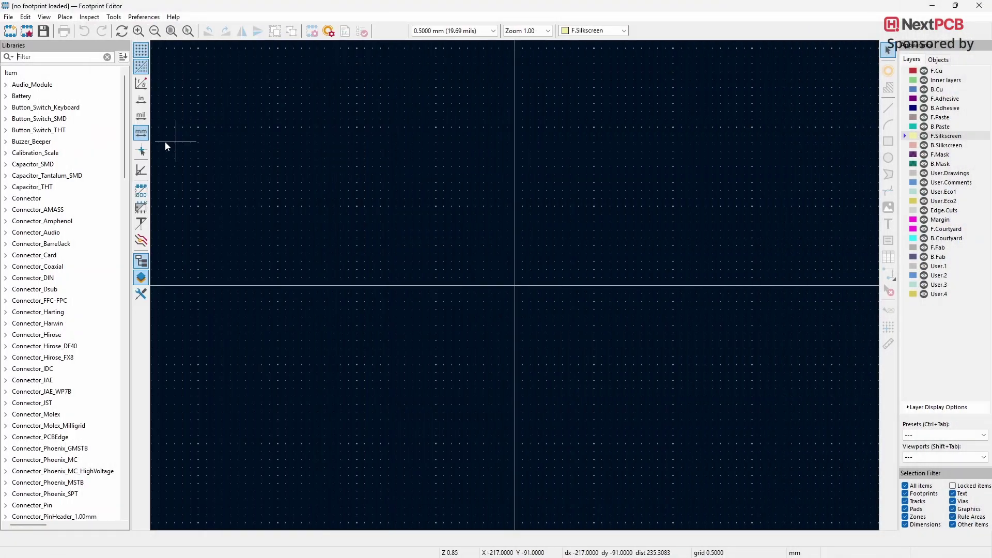
# Step: View the SW_Cherry_MX_PCB, 1.25u, 1.75u and SW_Hybrid_Cherry_MX_Alps_1.00u footprints in the Footprint Editor
pyautogui.moveTo(125, 149); pyautogui.dragTo(118, 386)
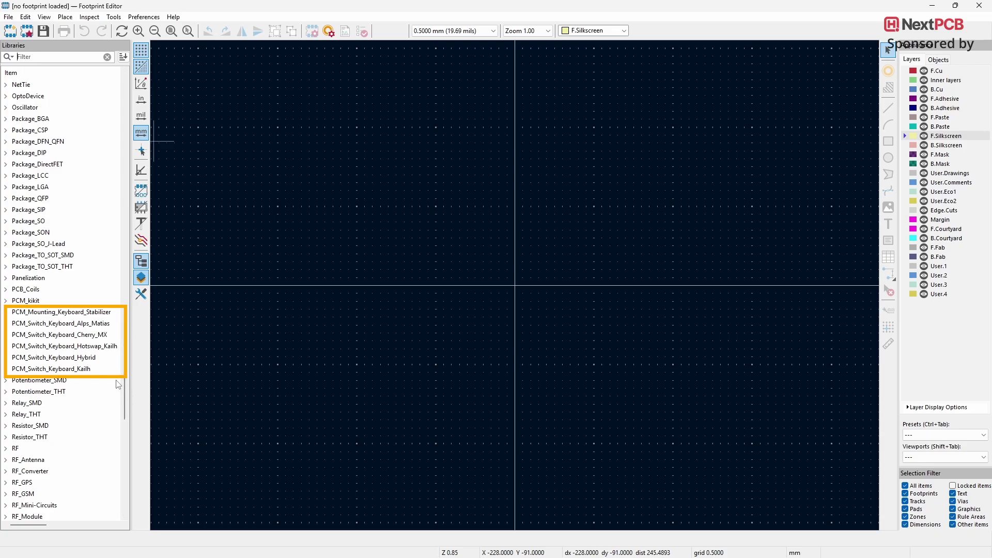
pyautogui.click(6, 337)
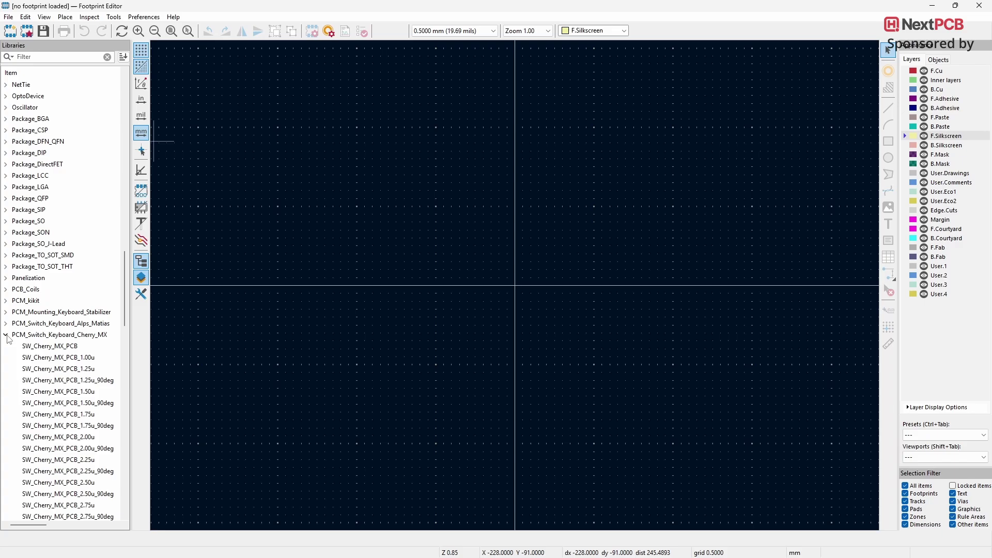
pyautogui.doubleClick(70, 347)
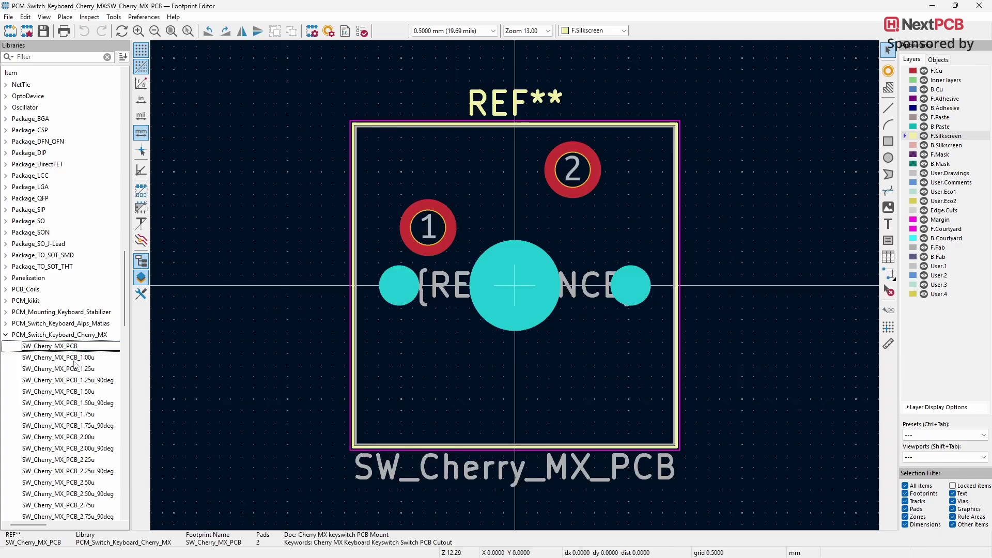
pyautogui.doubleClick(75, 369)
pyautogui.doubleClick(78, 414)
pyautogui.press('Left')
pyautogui.press('Left')
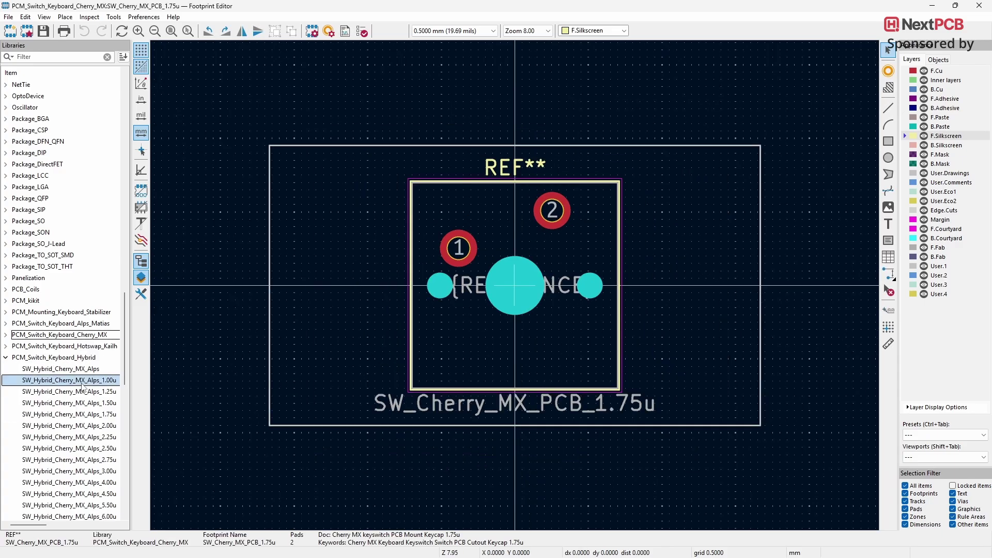
pyautogui.doubleClick(82, 385)
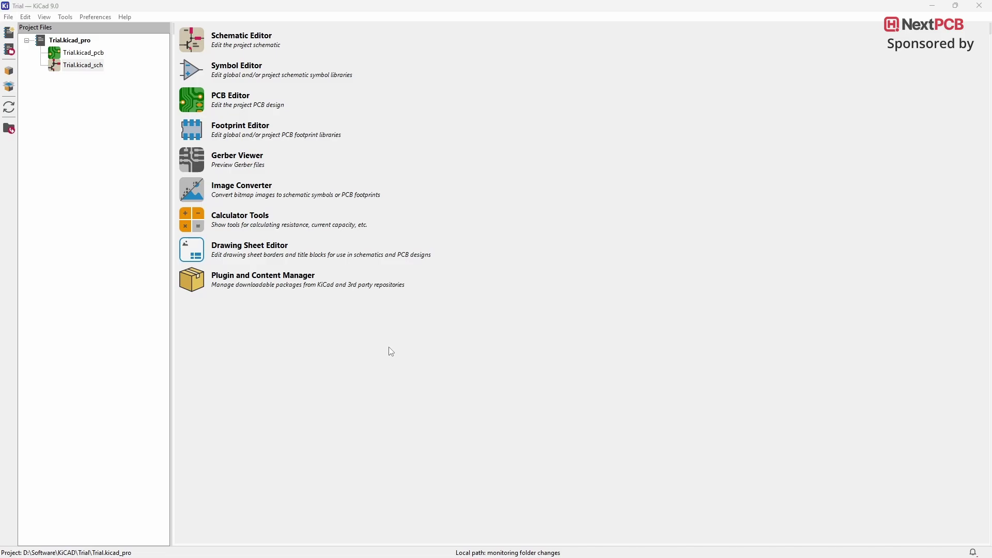
# Step: Place a SW_Push switch symbol as SW1 on the Trial schematic
pyautogui.doubleClick(95, 67)
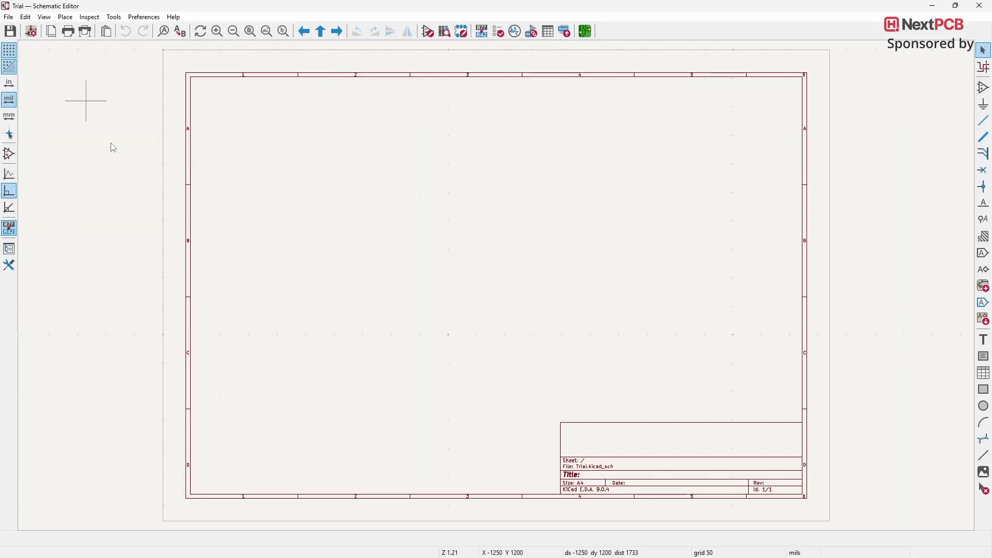
pyautogui.click(984, 88)
pyautogui.write('p')
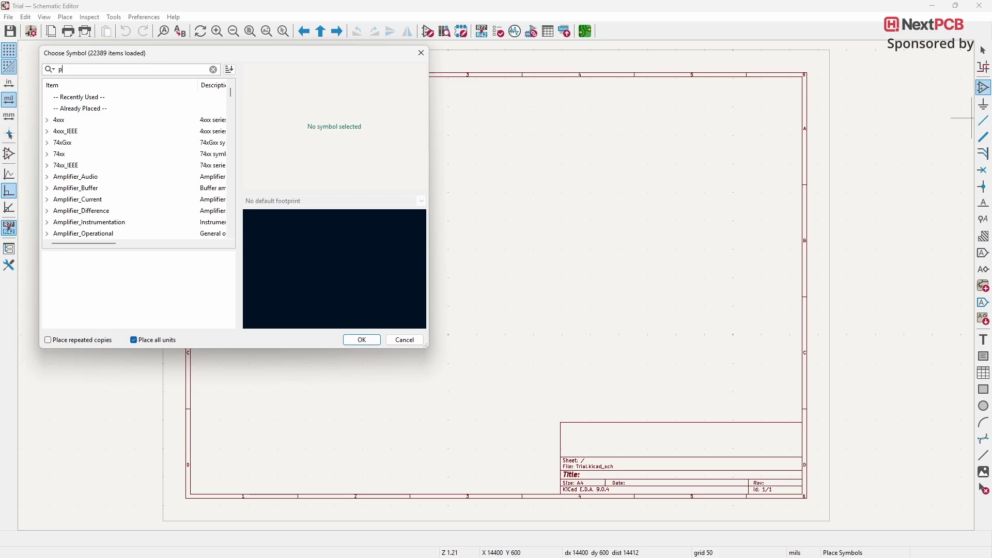
pyautogui.write('ush')
pyautogui.click(92, 109)
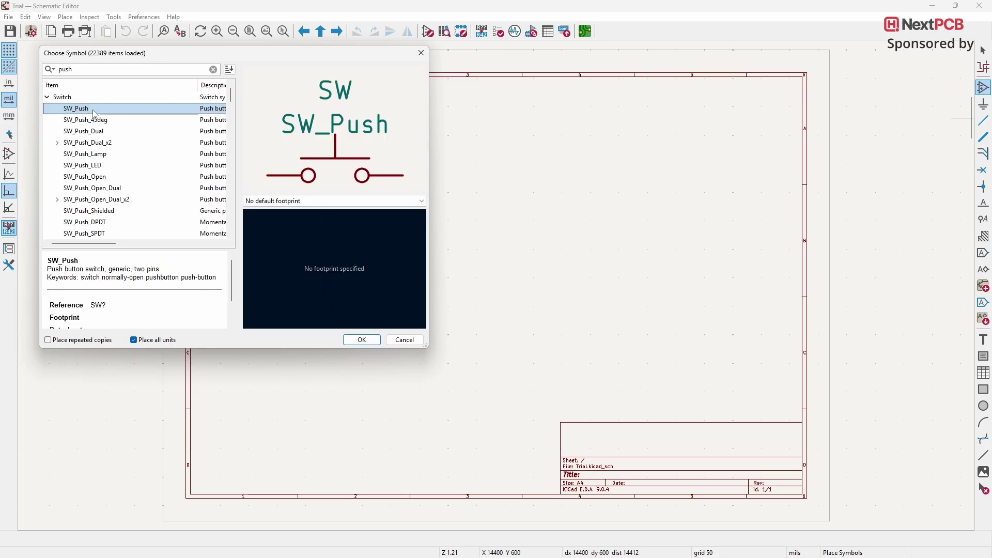
pyautogui.click(361, 341)
pyautogui.click(457, 212)
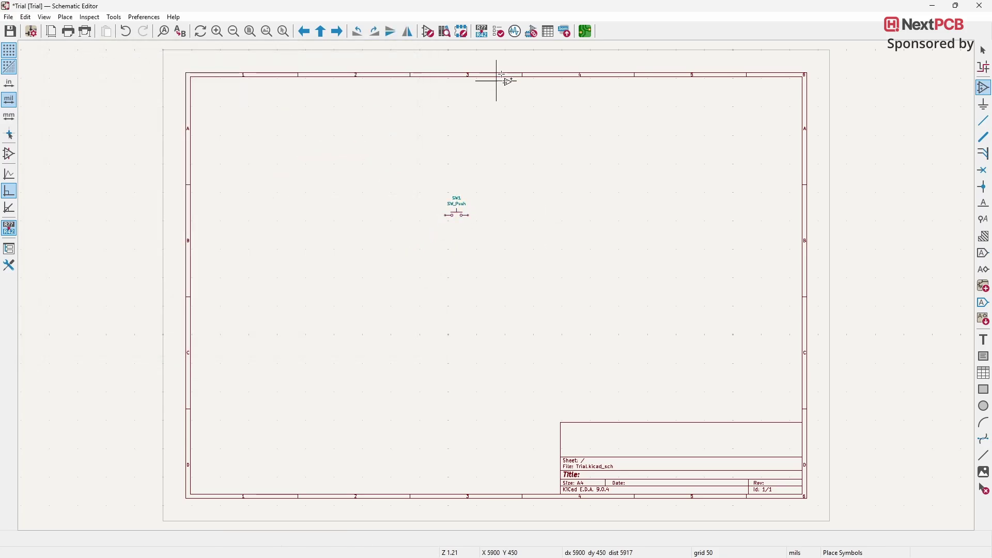
# Step: Assign PCM_Switch_Keyboard_Cherry_MX:SW_Cherry_MX_PCB to SW1 and save the schematic
pyautogui.click(532, 32)
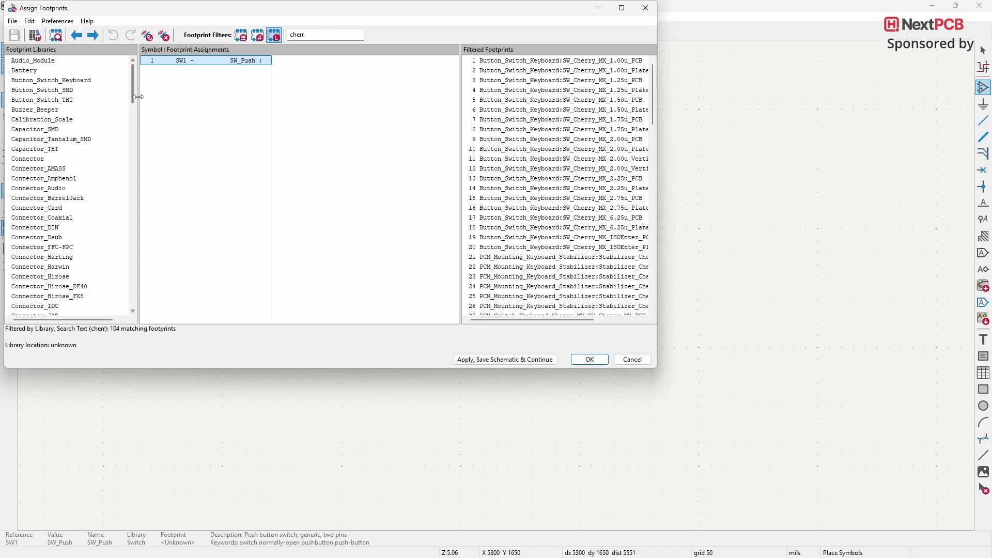
pyautogui.moveTo(133, 97); pyautogui.dragTo(133, 246)
pyautogui.click(64, 178)
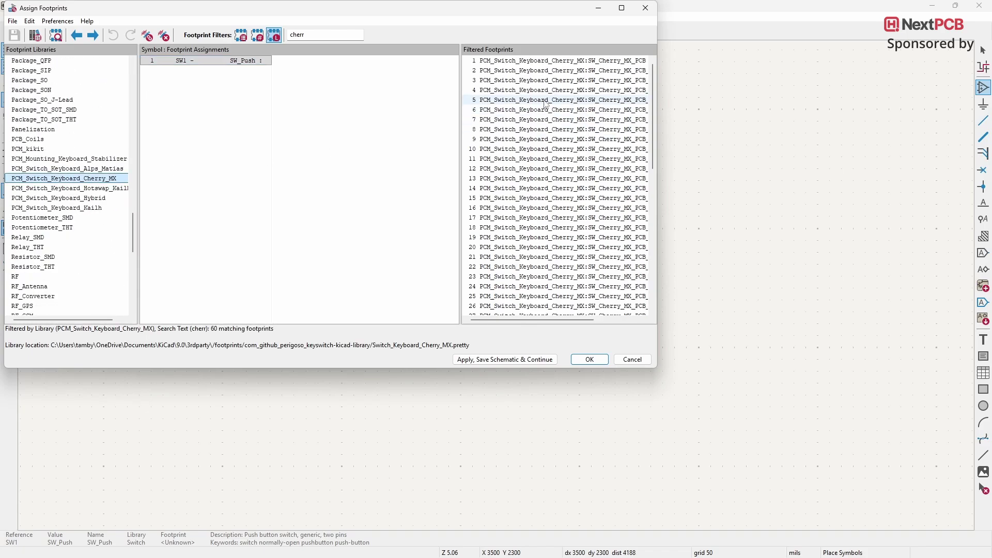
pyautogui.click(566, 61)
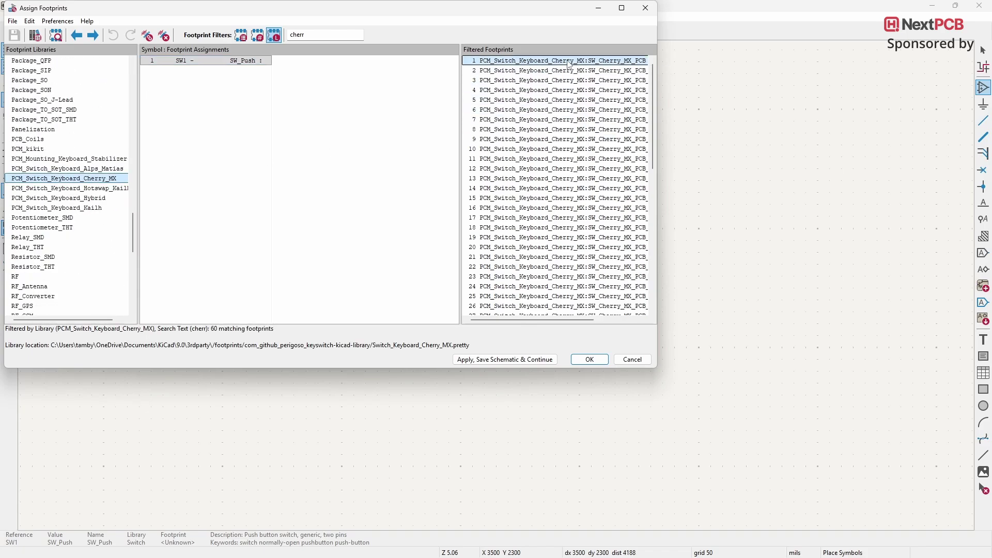
pyautogui.click(56, 35)
pyautogui.click(640, 8)
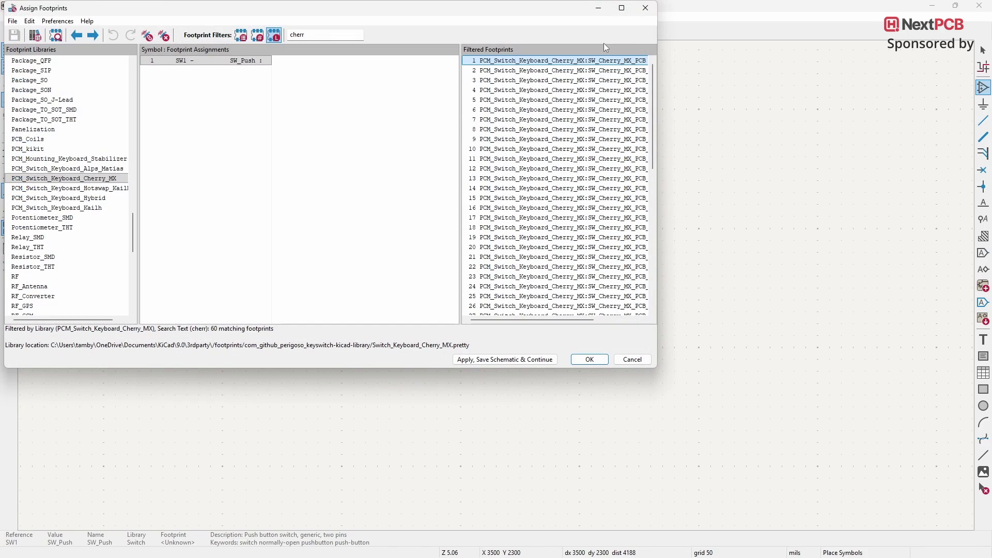
pyautogui.doubleClick(549, 61)
pyautogui.click(520, 361)
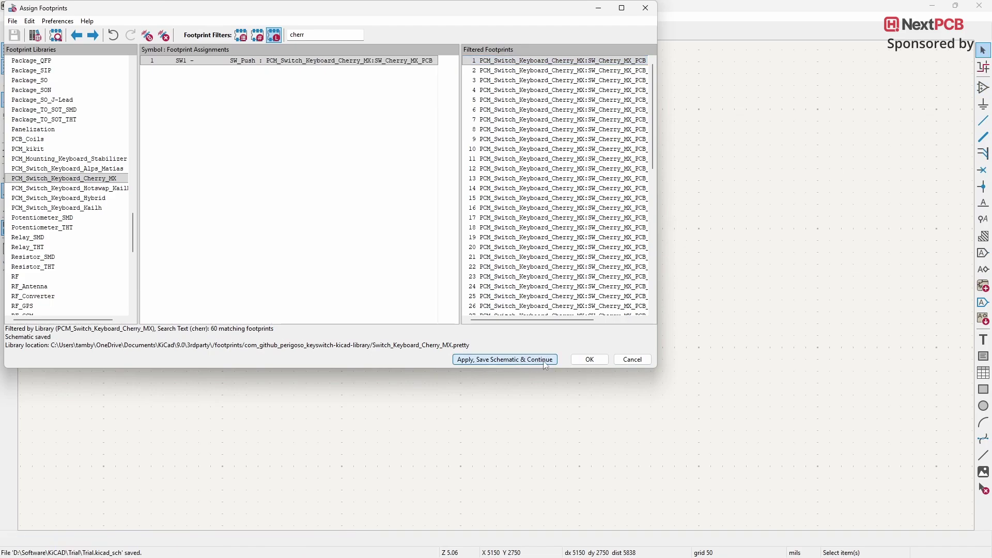
pyautogui.click(585, 361)
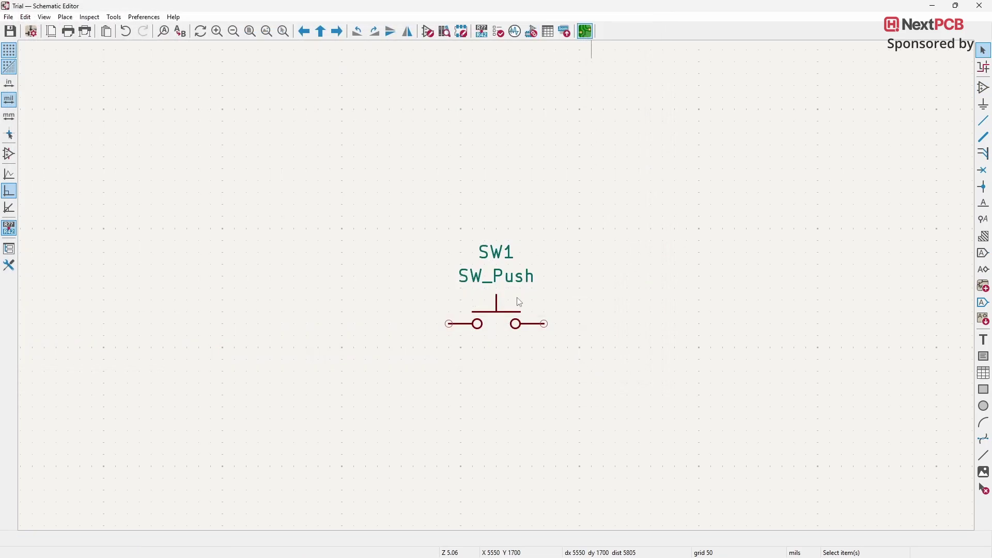
# Step: Update the Trial PCB from the schematic and place SW1's footprint near the top-left
pyautogui.hotkey('ctrl', 'p')
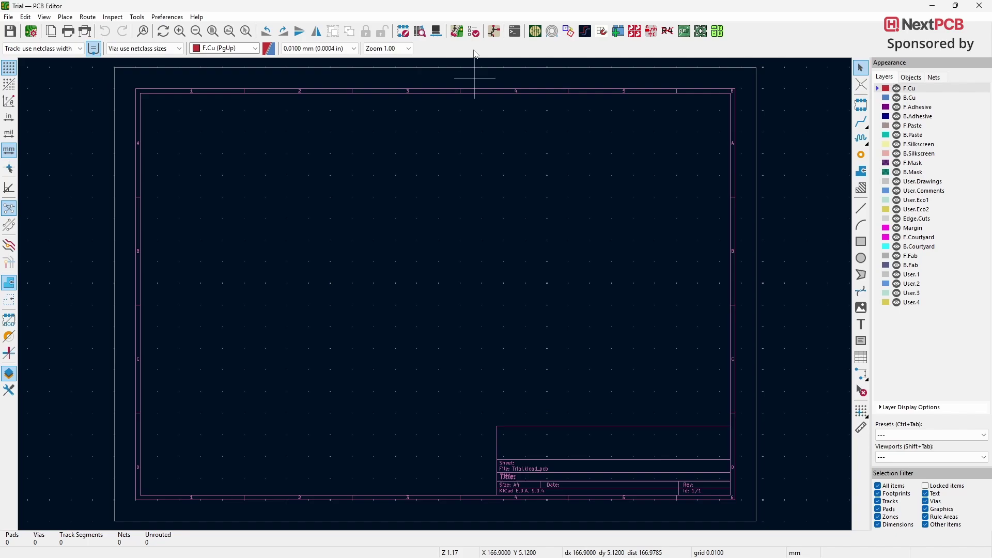
pyautogui.click(457, 32)
pyautogui.click(316, 349)
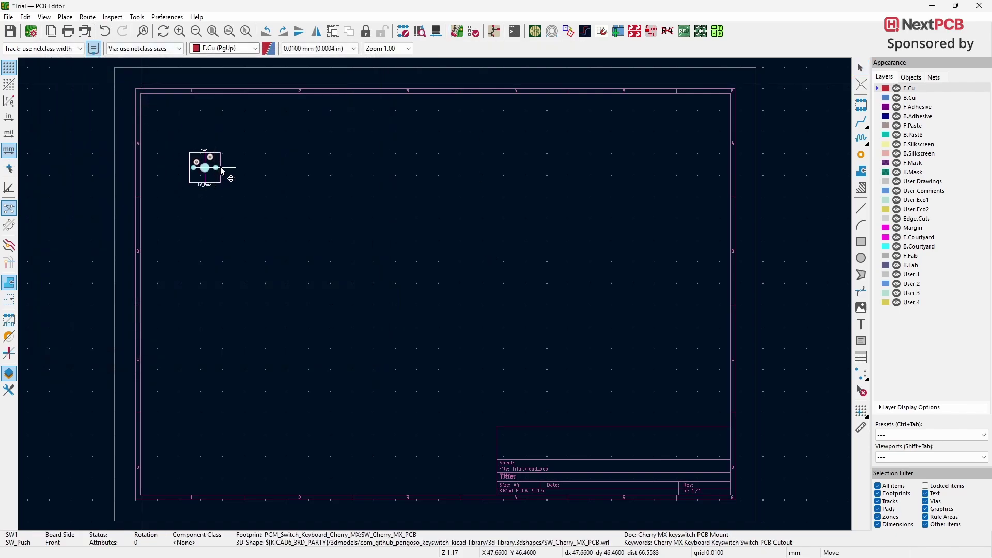
pyautogui.click(214, 149)
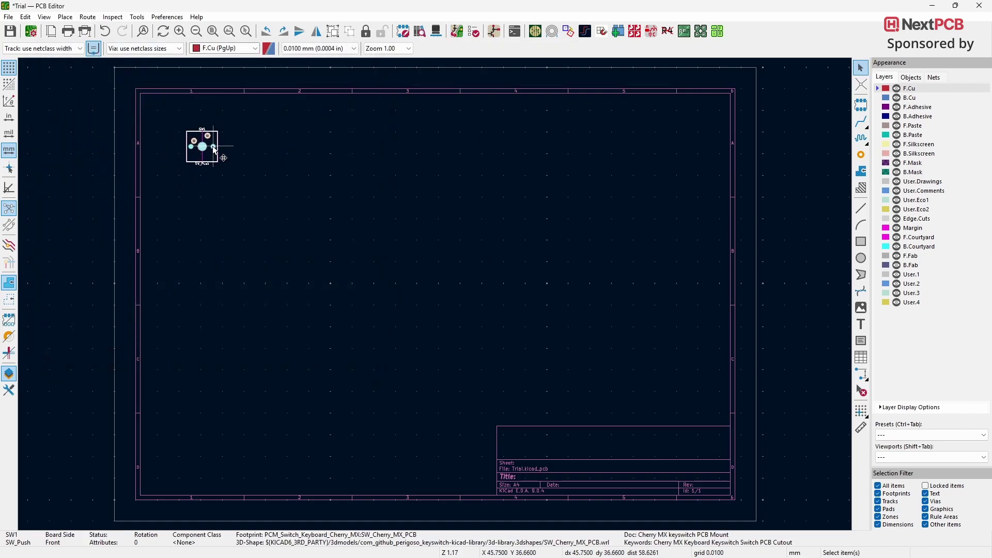
# Step: Inspect the board in the 3D Viewer from a tilted angle
pyautogui.click(437, 32)
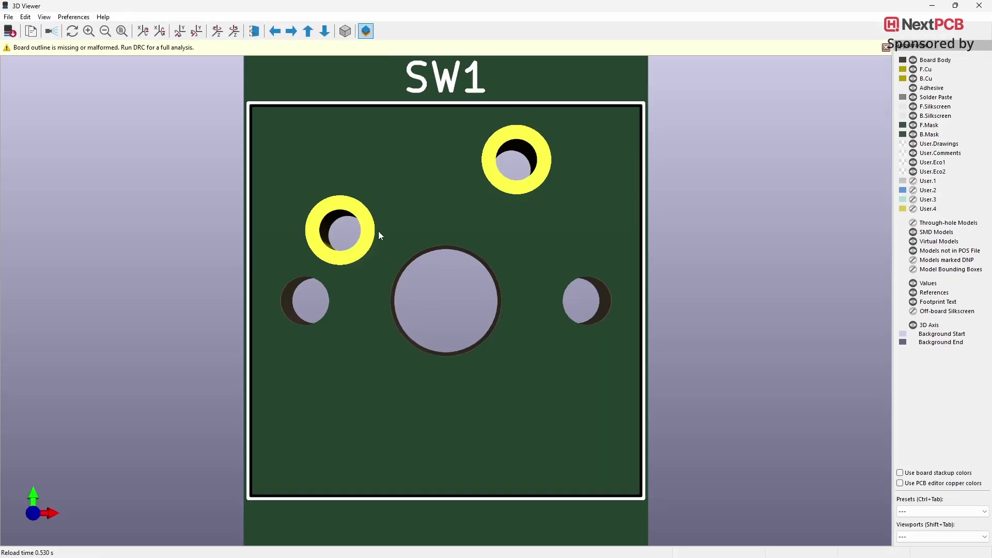
pyautogui.scroll(-3, 405, 410)
pyautogui.moveTo(491, 417); pyautogui.dragTo(544, 405)
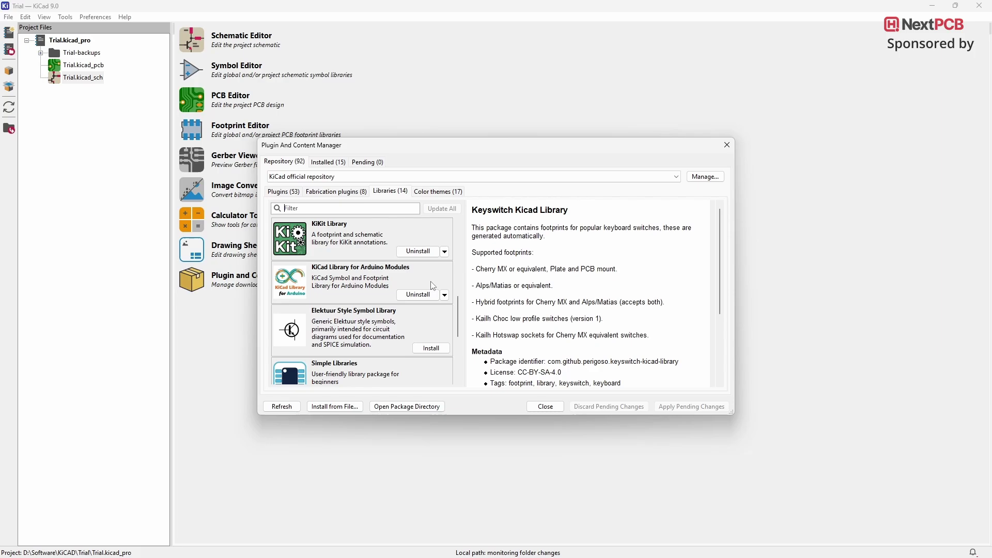
# Step: Show the details of the KiCad Library for Arduino Modules package
pyautogui.click(434, 283)
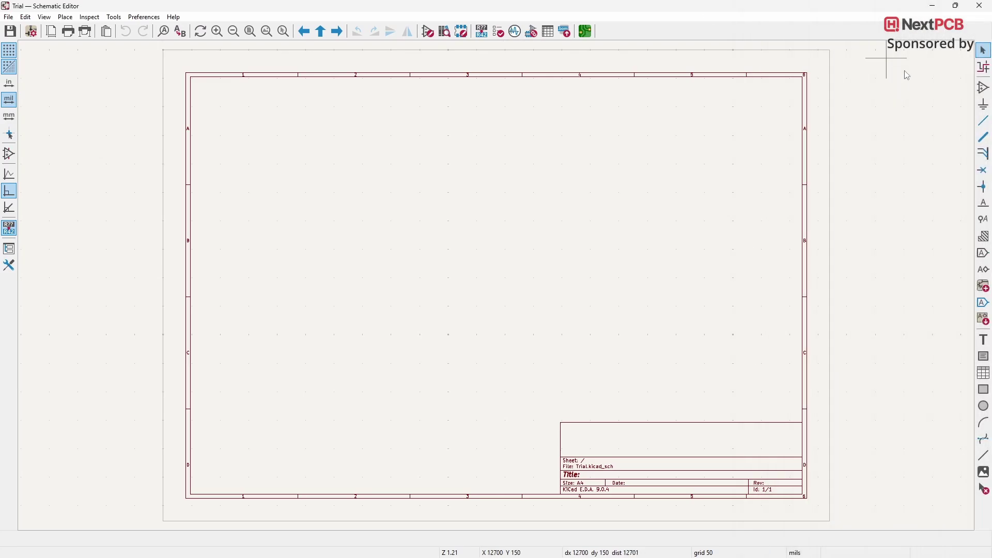
# Step: Browse the PCM_arduino-library symbols, previewing Arduino shield and Arduino_Mini_04_Socket symbols
pyautogui.click(983, 89)
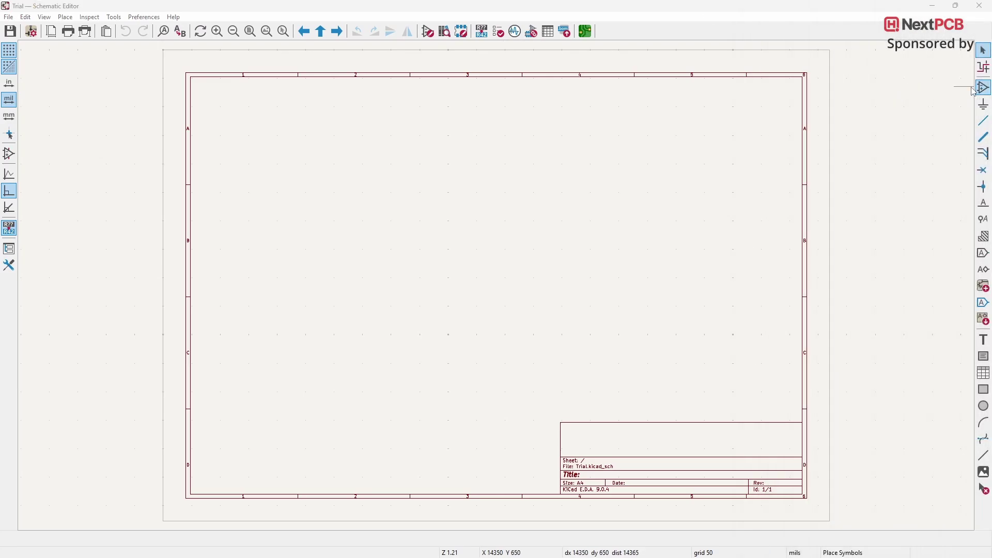
pyautogui.moveTo(230, 95); pyautogui.dragTo(234, 194)
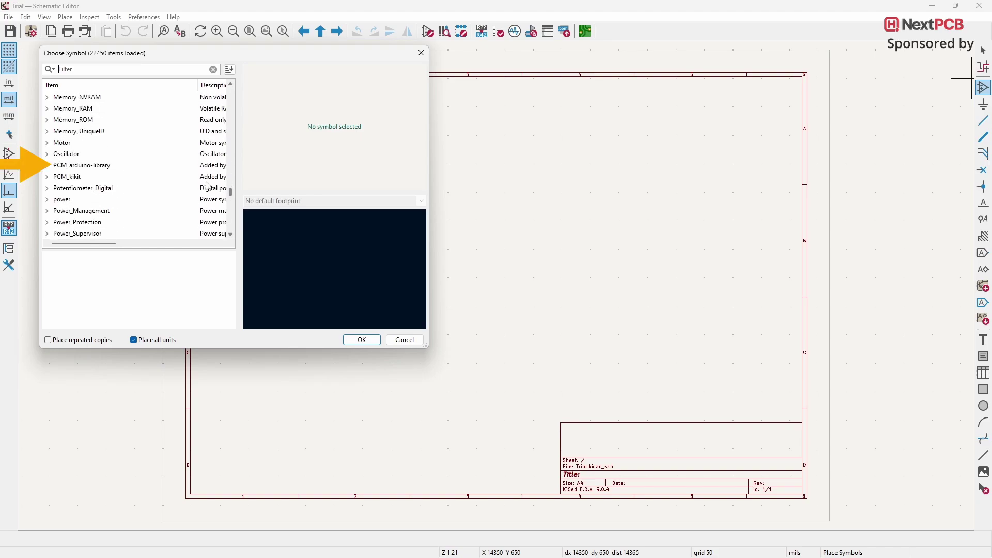
pyautogui.click(47, 166)
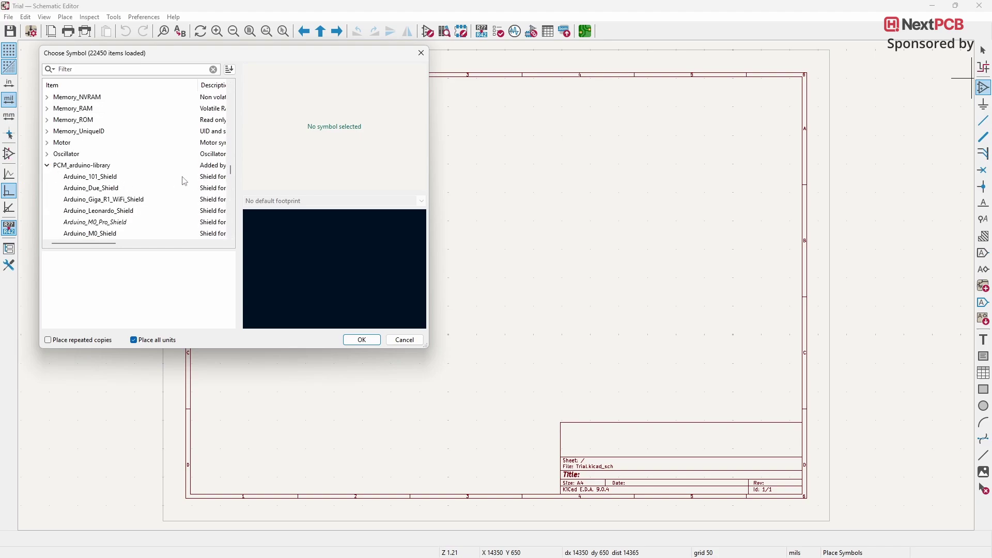
pyautogui.moveTo(231, 169); pyautogui.dragTo(234, 197)
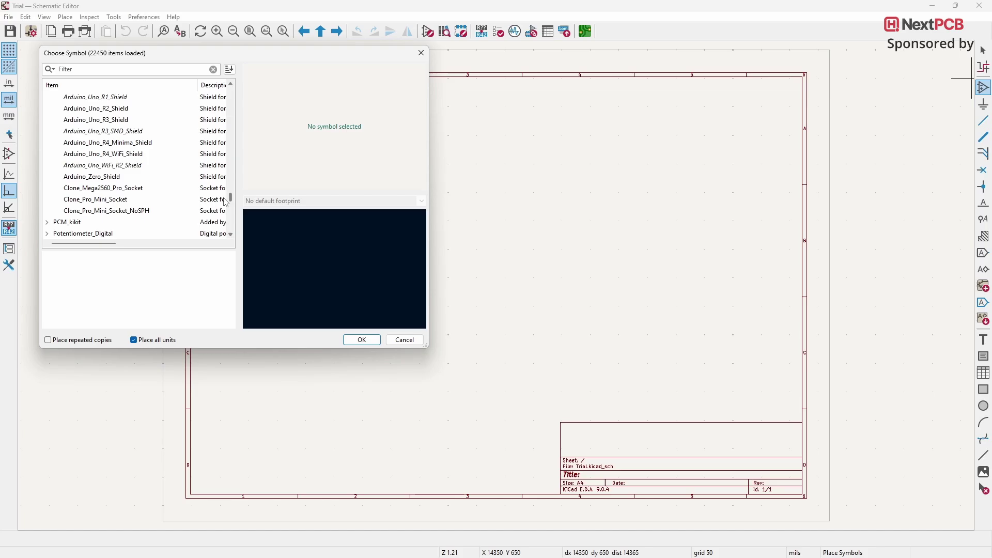
pyautogui.scroll(10, 148, 188)
pyautogui.scroll(6, 150, 188)
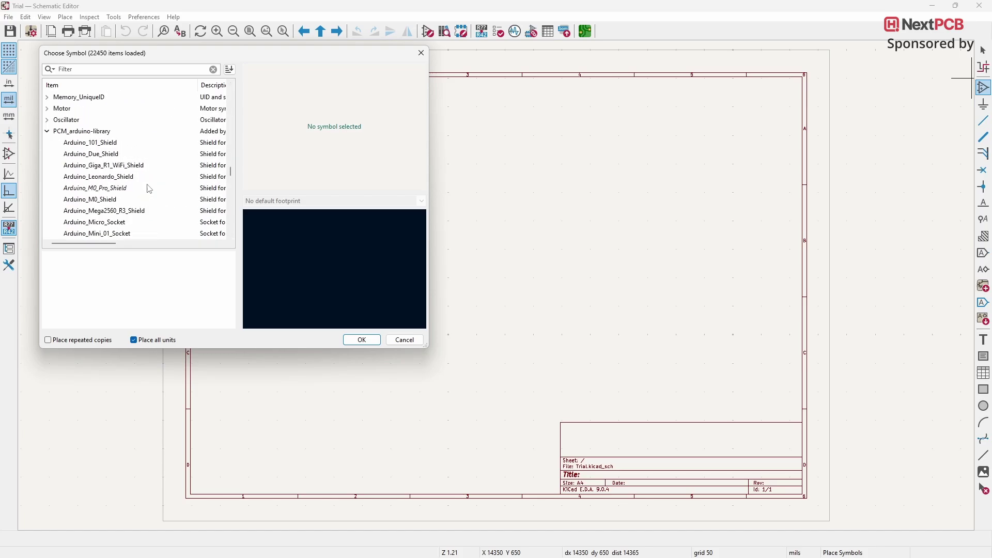
pyautogui.click(123, 166)
pyautogui.click(115, 187)
pyautogui.scroll(-3, 116, 191)
pyautogui.click(125, 200)
# Step: Place the Arduino_Nano_ESP32_Socket symbol on the sheet as A1
pyautogui.scroll(-5, 125, 203)
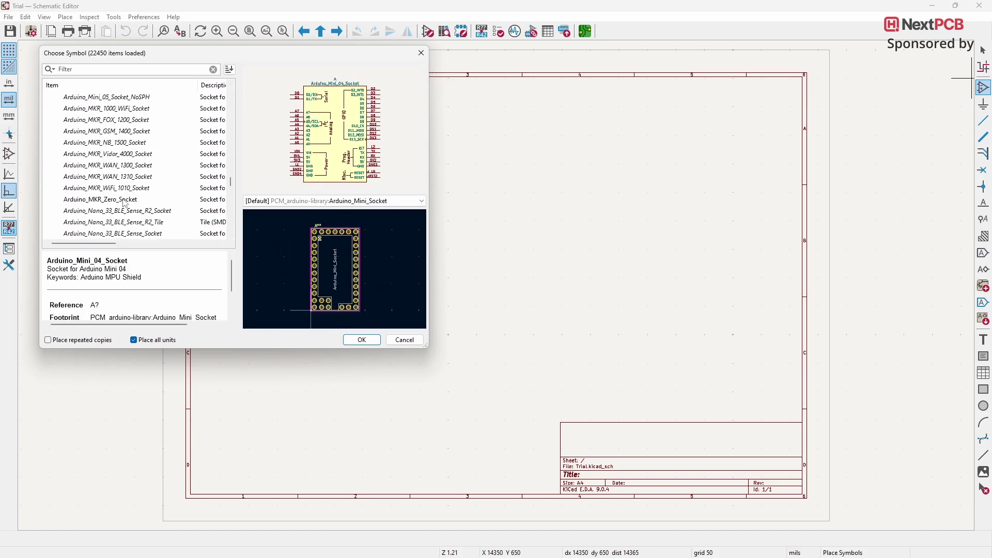
pyautogui.click(122, 210)
pyautogui.doubleClick(118, 175)
pyautogui.click(370, 216)
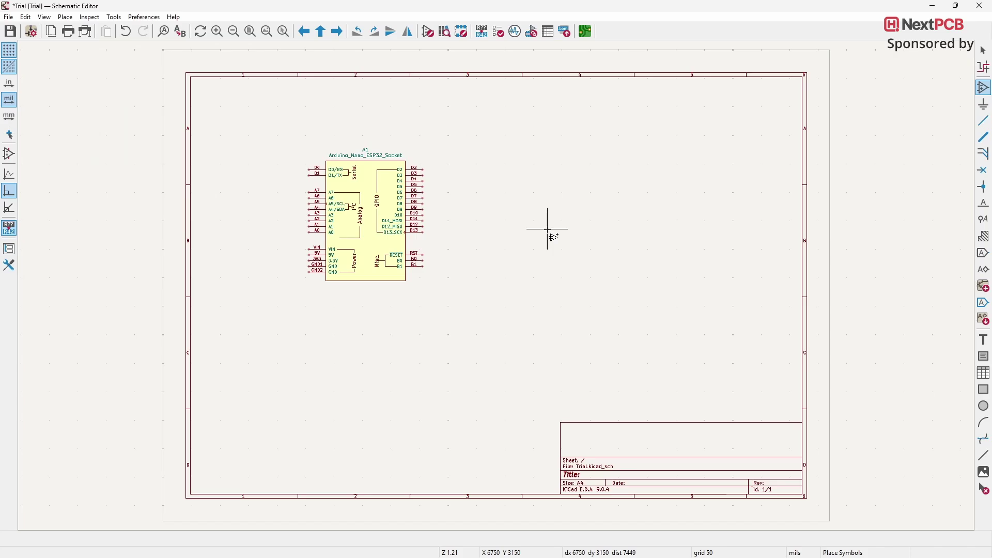
# Step: Apply A1's PCM_arduino-library footprint and save the schematic
pyautogui.click(533, 32)
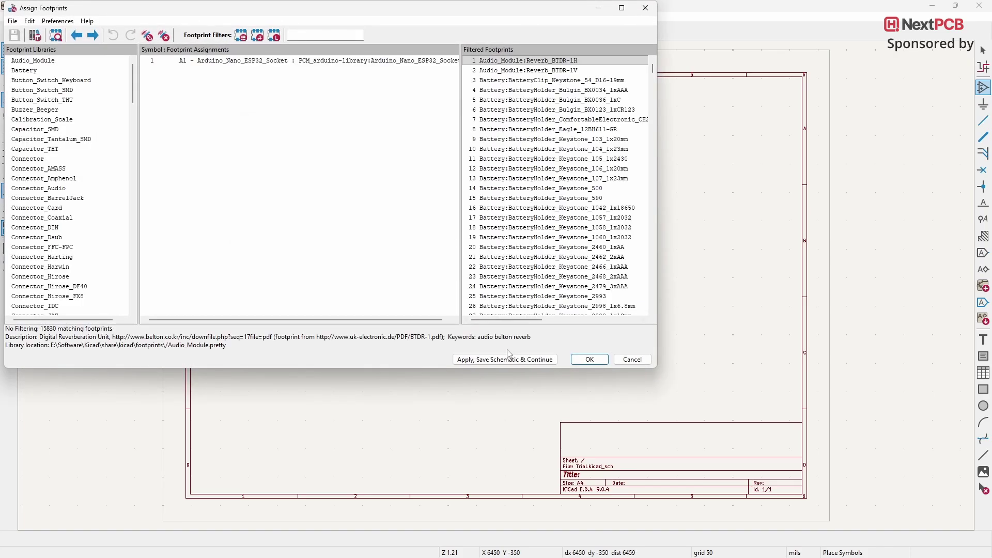
pyautogui.click(505, 359)
pyautogui.click(590, 359)
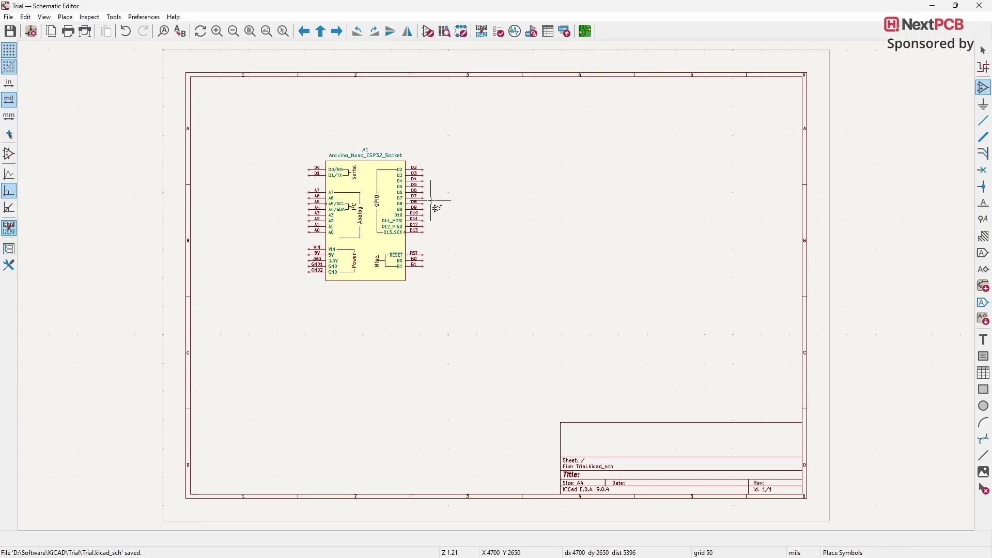
# Step: View the A1 Arduino Nano socket footprint on the Trial board in the 3D Viewer, tilted
pyautogui.click(587, 32)
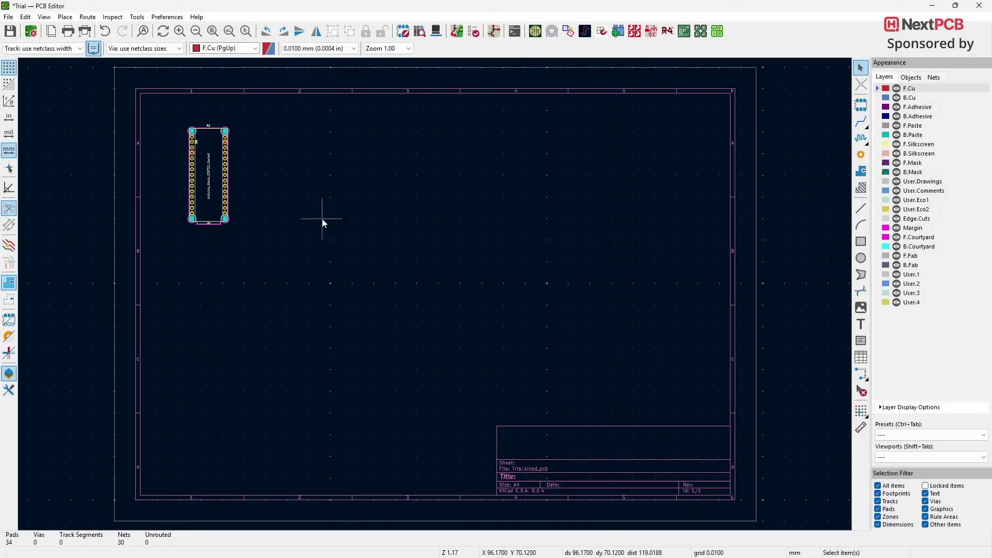
pyautogui.hotkey('alt', '3')
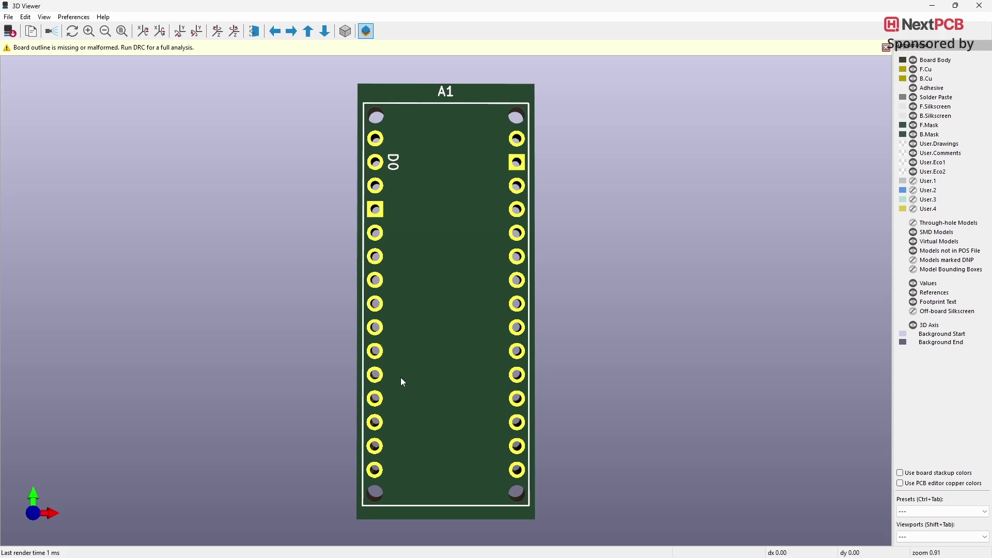
pyautogui.moveTo(401, 382); pyautogui.dragTo(437, 331)
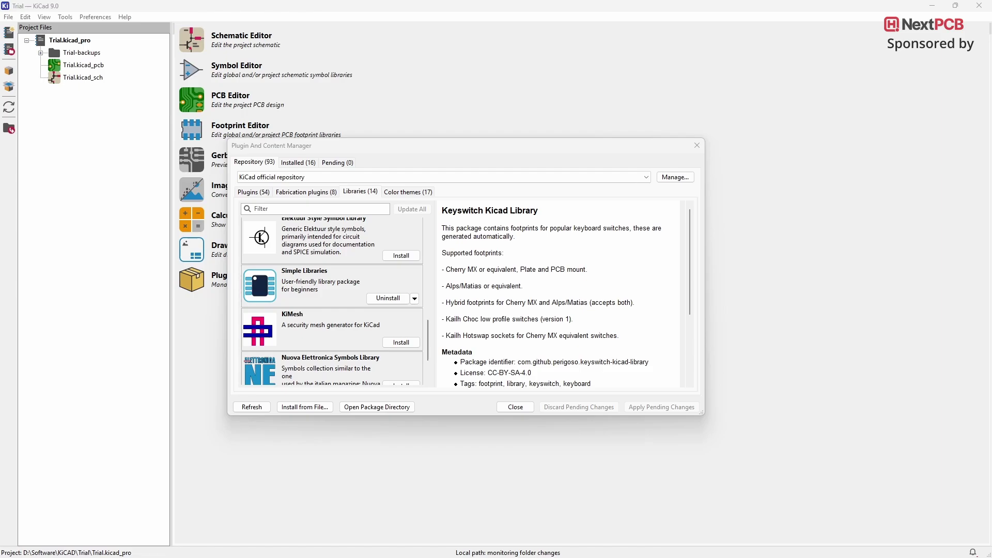
# Step: Select Simple Libraries and read through the component table in its GitHub README
pyautogui.click(379, 283)
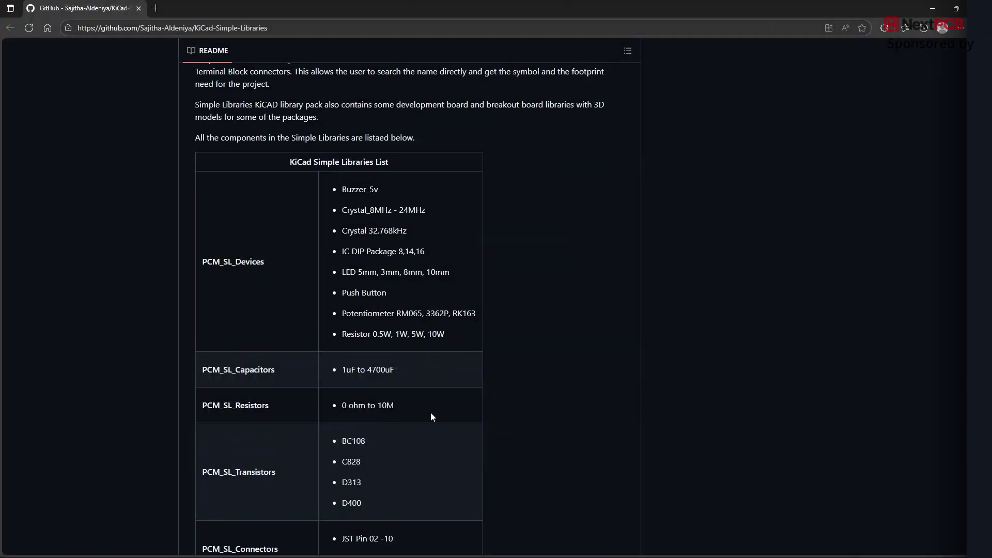
pyautogui.scroll(-1, 431, 414)
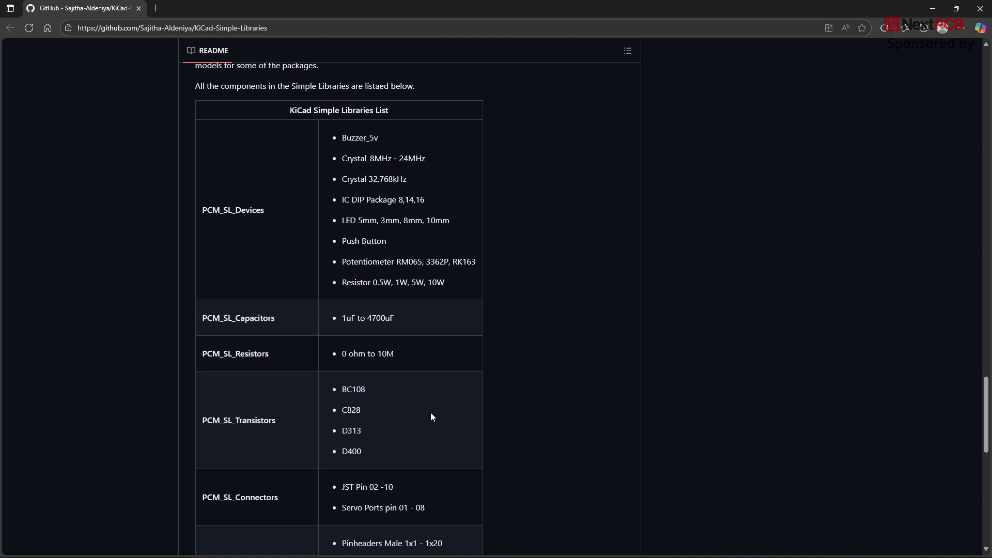
pyautogui.scroll(-2, 878, 409)
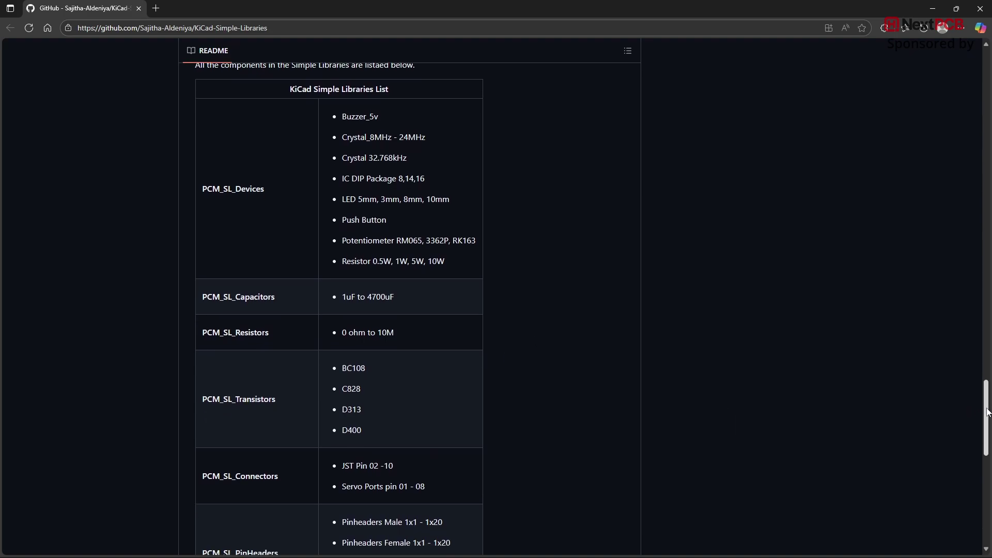
pyautogui.scroll(-3, 837, 396)
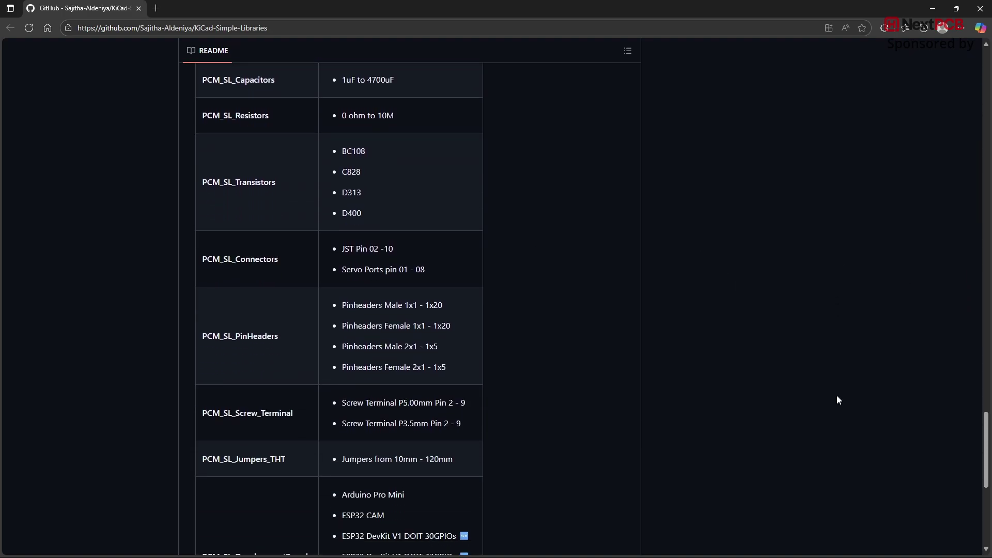
pyautogui.scroll(-5, 837, 396)
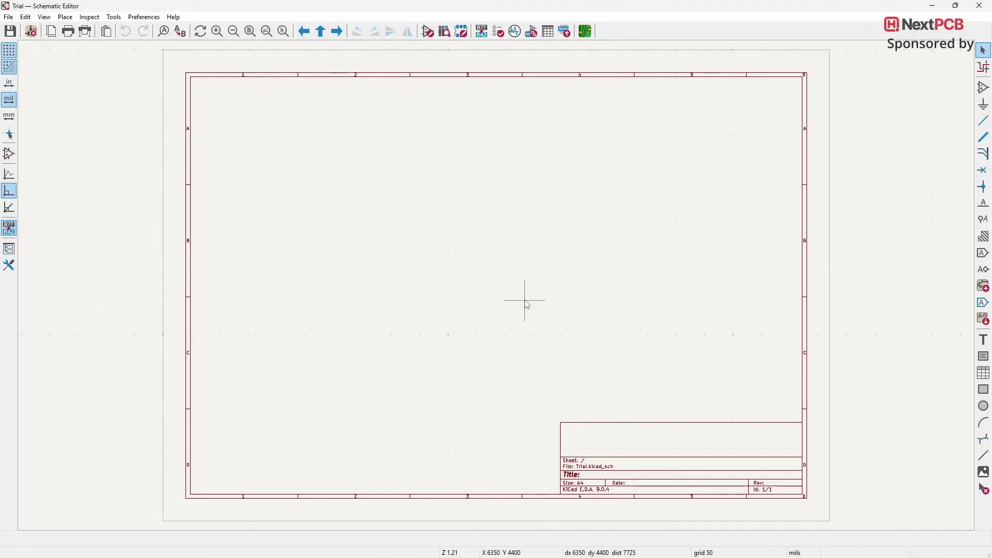
# Step: Preview Arduino_Pro_Mini(with_programming_pins) from PCM_SL_Development_Board in the symbol chooser
pyautogui.click(985, 88)
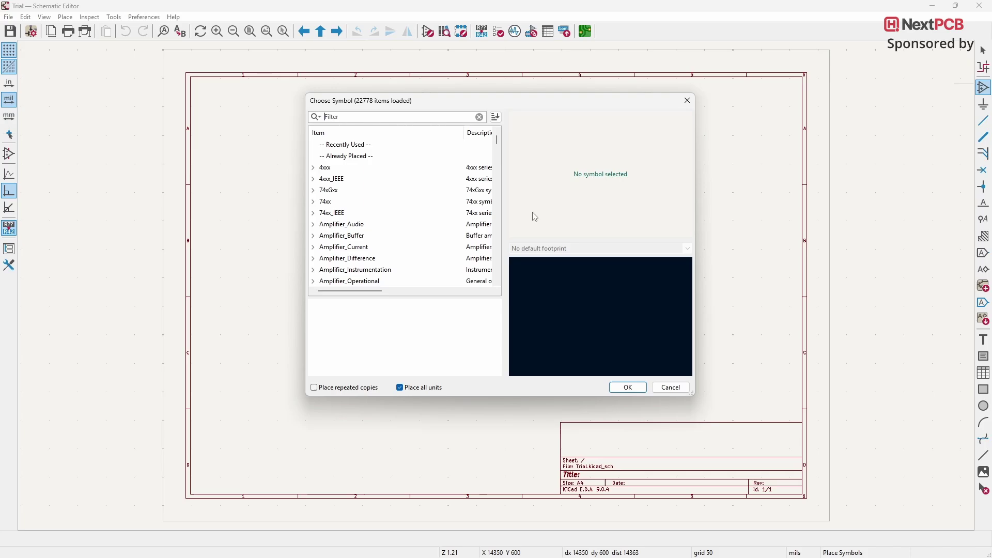
pyautogui.moveTo(497, 141); pyautogui.dragTo(499, 240)
pyautogui.click(498, 283)
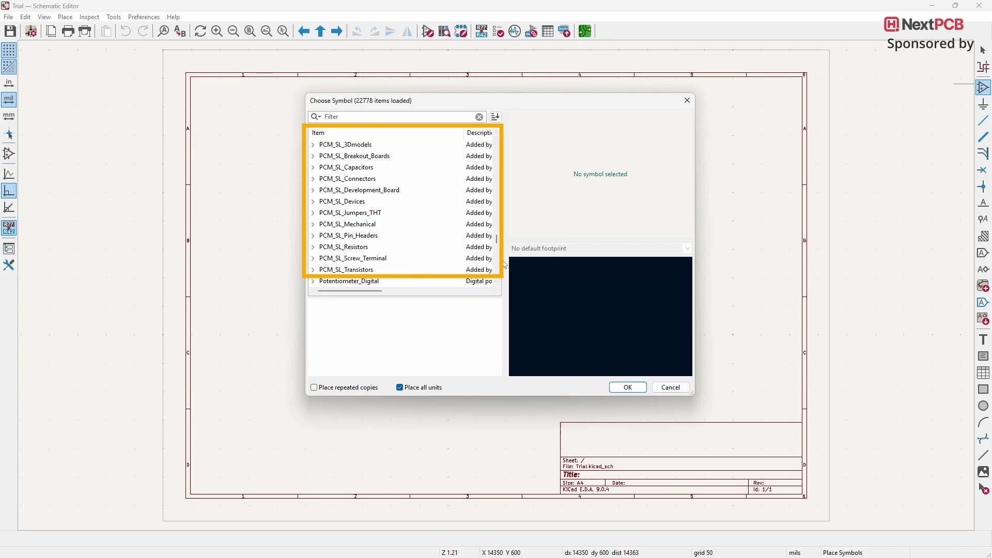
pyautogui.scroll(-1, 411, 219)
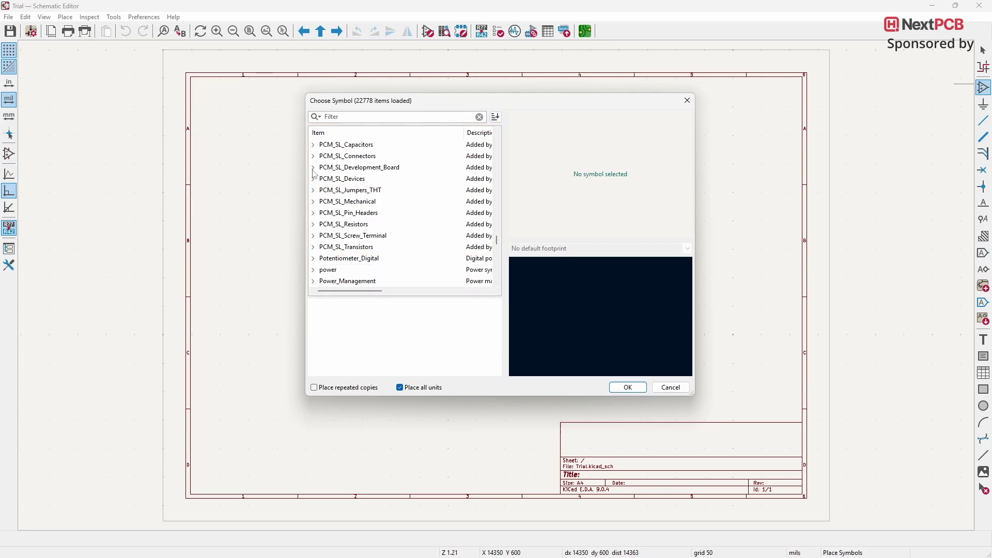
pyautogui.click(313, 169)
pyautogui.click(381, 191)
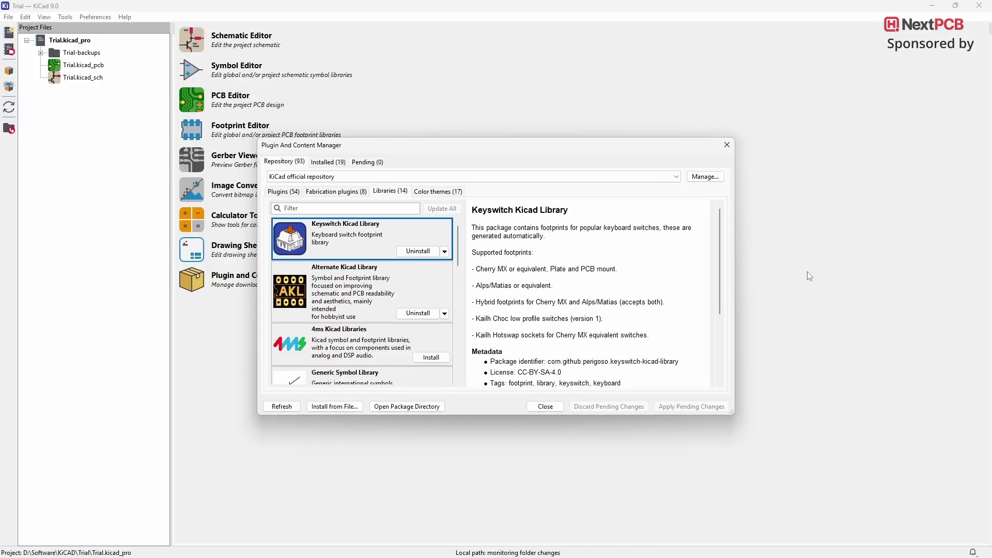
# Step: Select the Alternate Kicad Library entry in the Libraries list to view its details
pyautogui.click(435, 290)
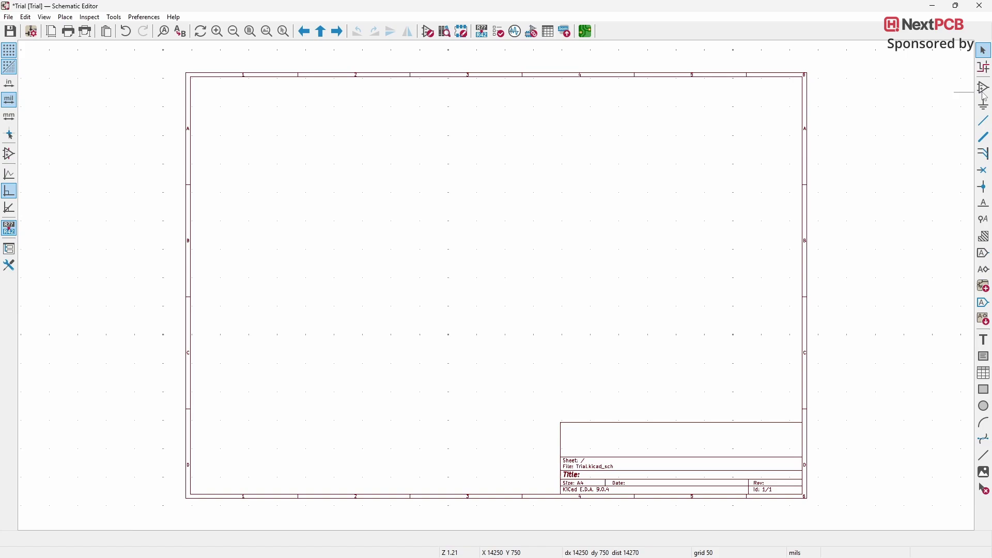
# Step: Open the Add Symbol chooser and scroll its library list to confirm 59717 symbols load
pyautogui.click(988, 90)
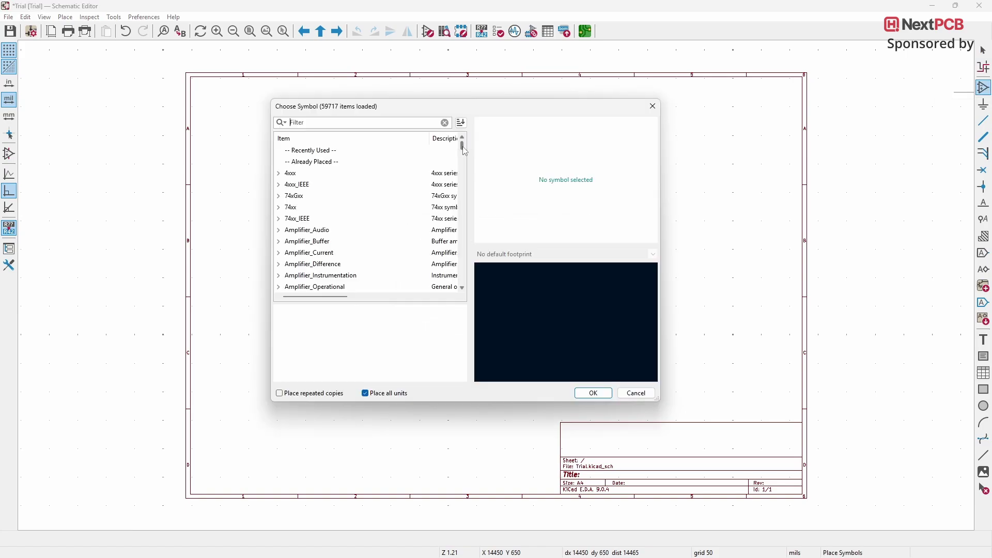
pyautogui.moveTo(463, 149); pyautogui.dragTo(474, 235)
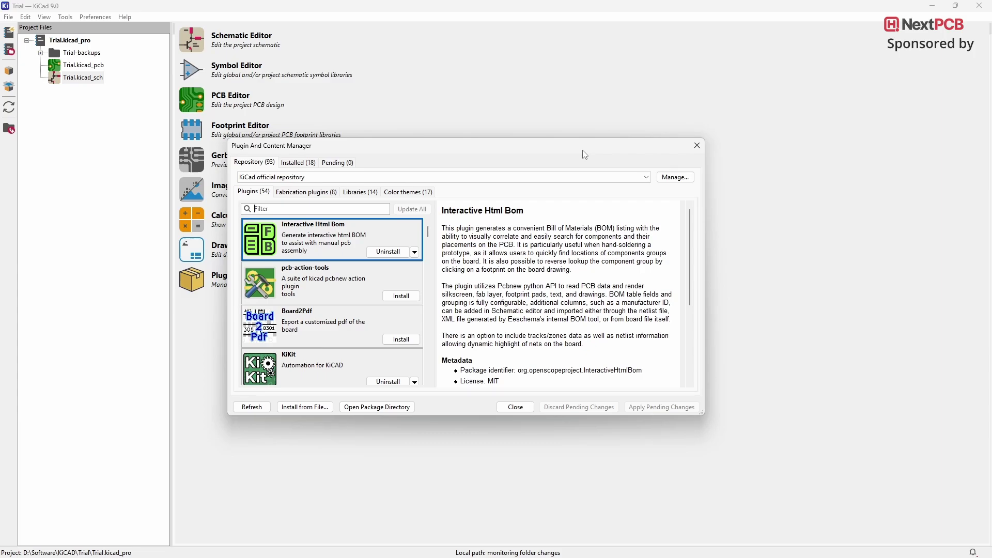
# Step: List the color themes and view the Solarized Dark Theme and wDark Theme details
pyautogui.click(397, 193)
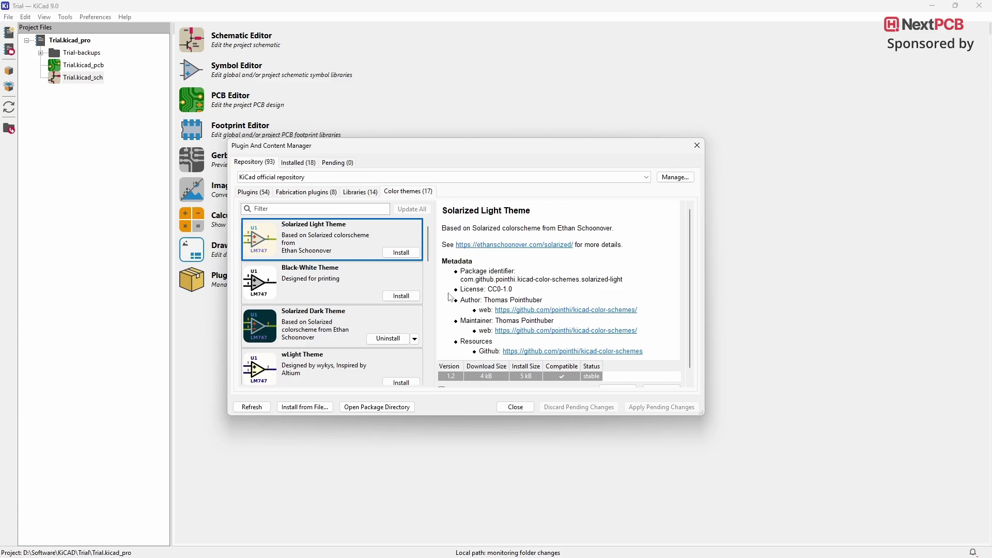
pyautogui.click(409, 317)
pyautogui.scroll(-5, 408, 316)
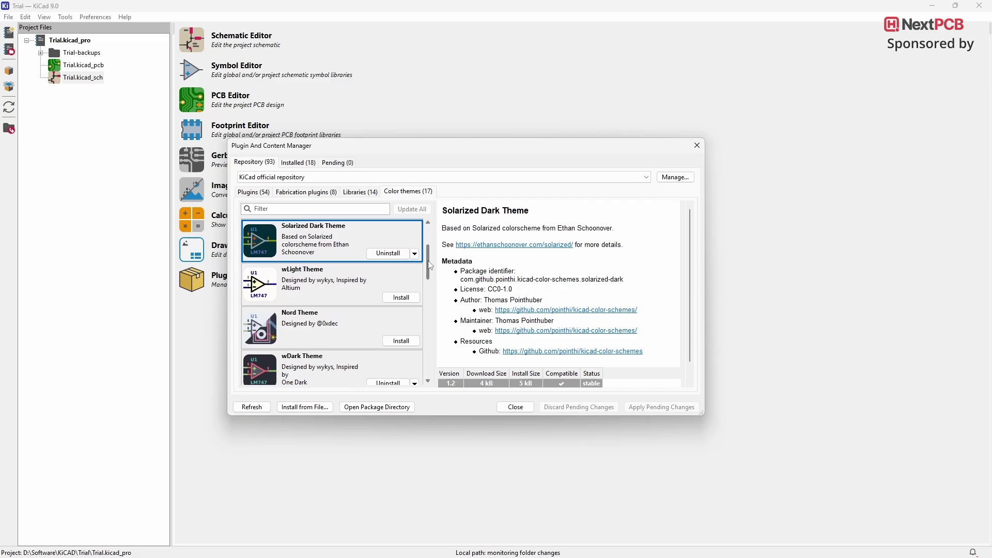
pyautogui.click(383, 289)
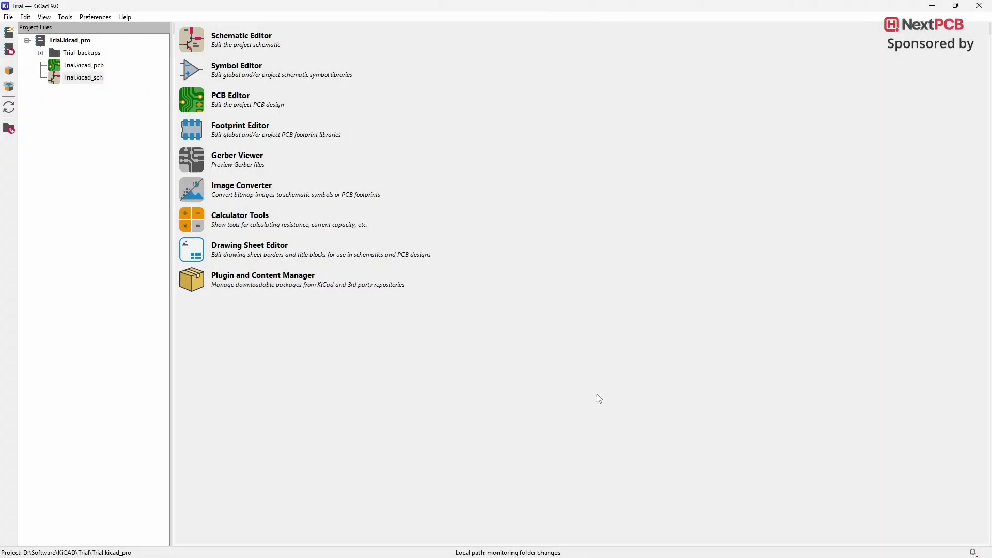
# Step: In Preferences > Schematic Editor > Colors, try Solarized Dark, then set the theme to wDark
pyautogui.click(98, 21)
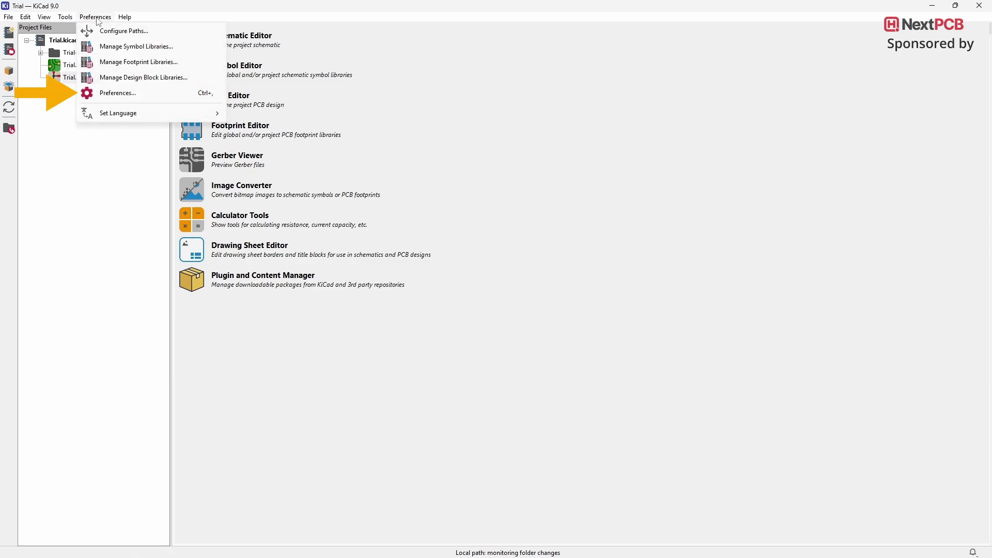
pyautogui.click(120, 95)
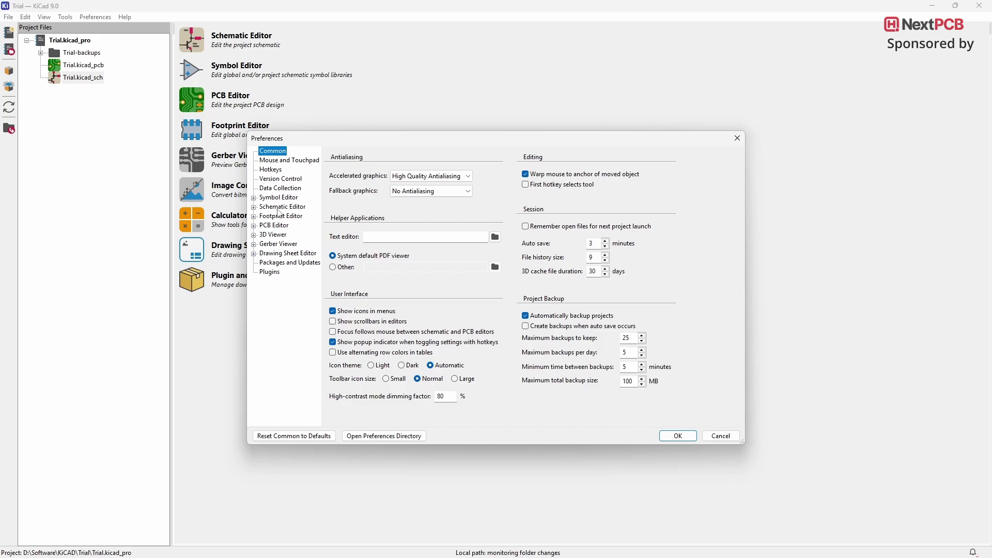
pyautogui.click(279, 208)
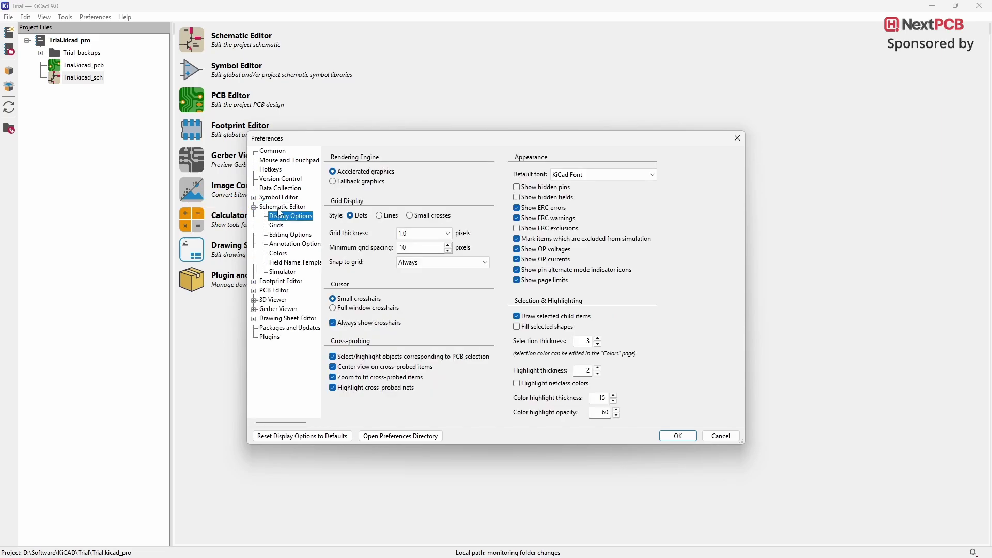
pyautogui.click(279, 253)
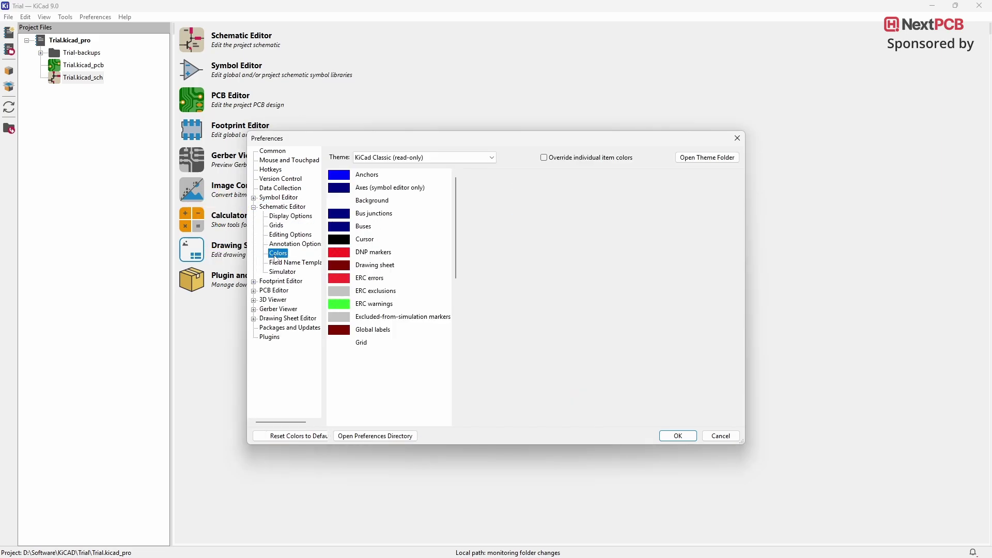
pyautogui.click(454, 158)
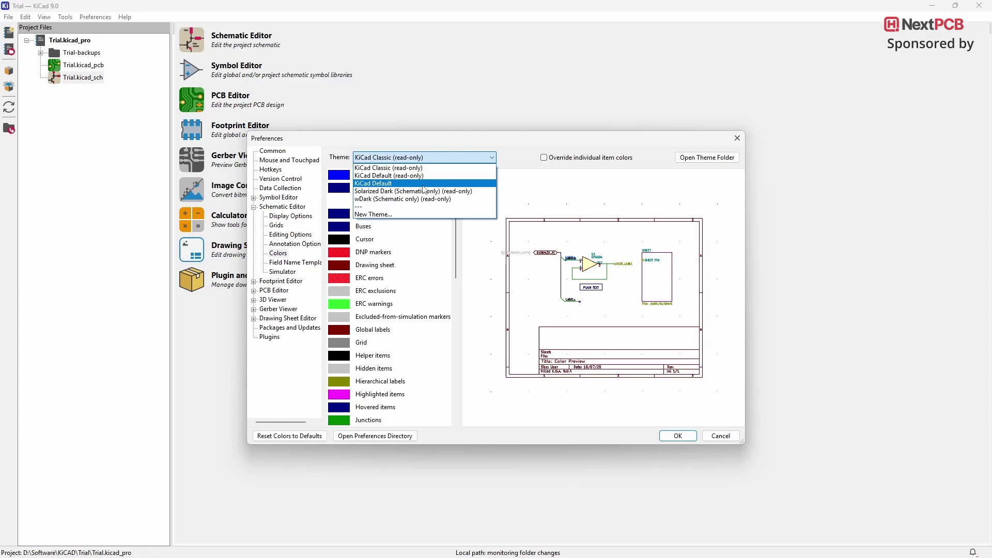
pyautogui.click(389, 192)
pyautogui.click(385, 158)
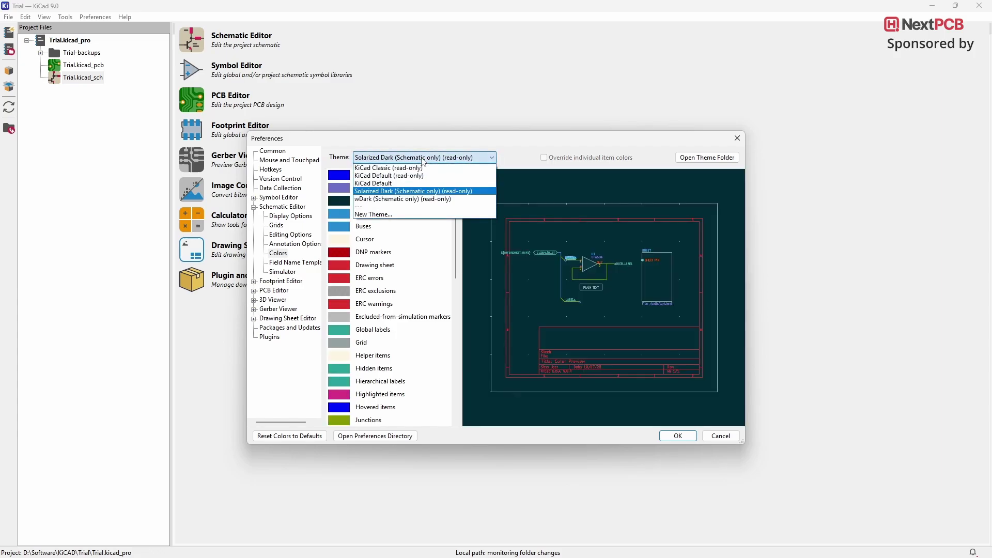
pyautogui.click(379, 200)
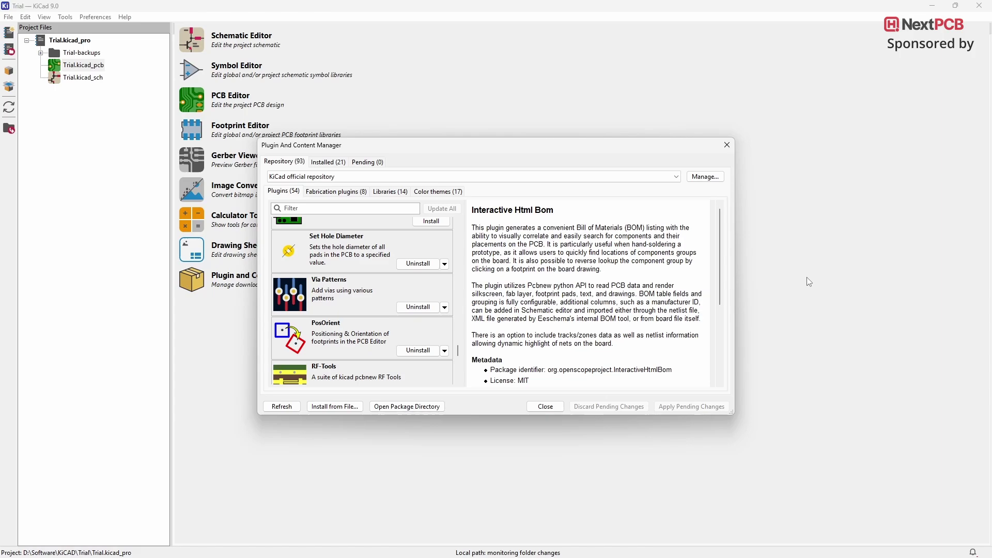
# Step: Show the Via Patterns plugin's details in the Plugins list
pyautogui.click(391, 293)
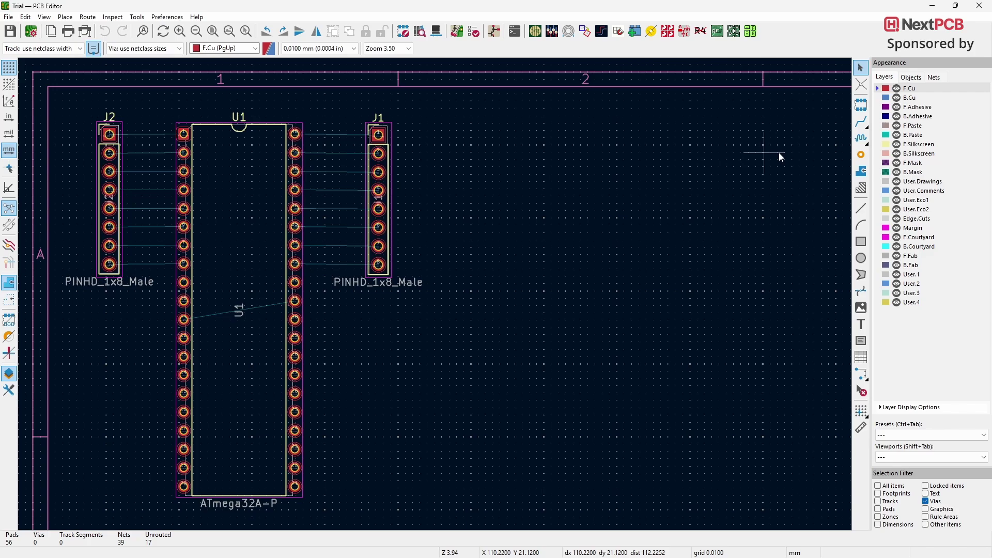
# Step: Route U1's top-right pad to J1 pad 1 through a via onto B.Cu, then select the via
pyautogui.click(862, 122)
pyautogui.click(295, 134)
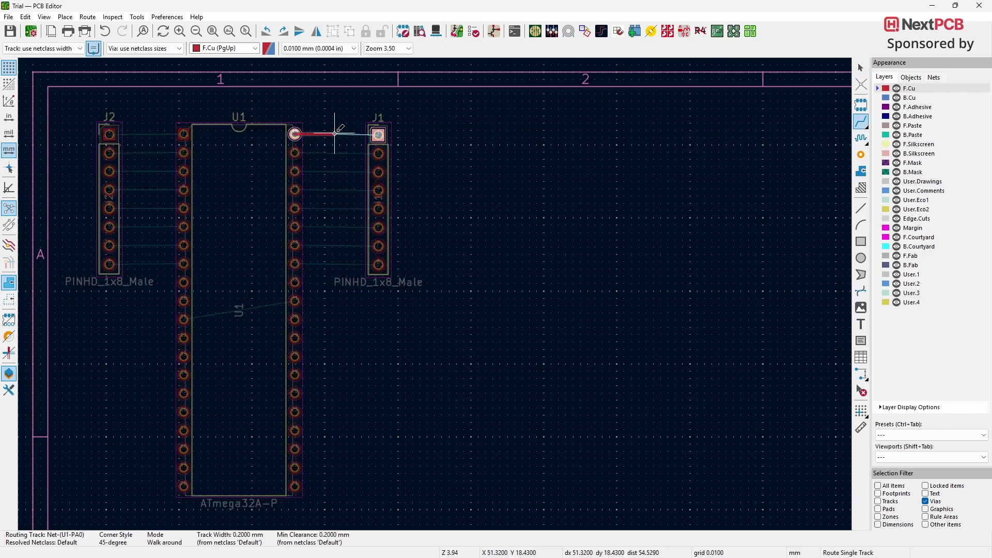
pyautogui.rightClick(333, 135)
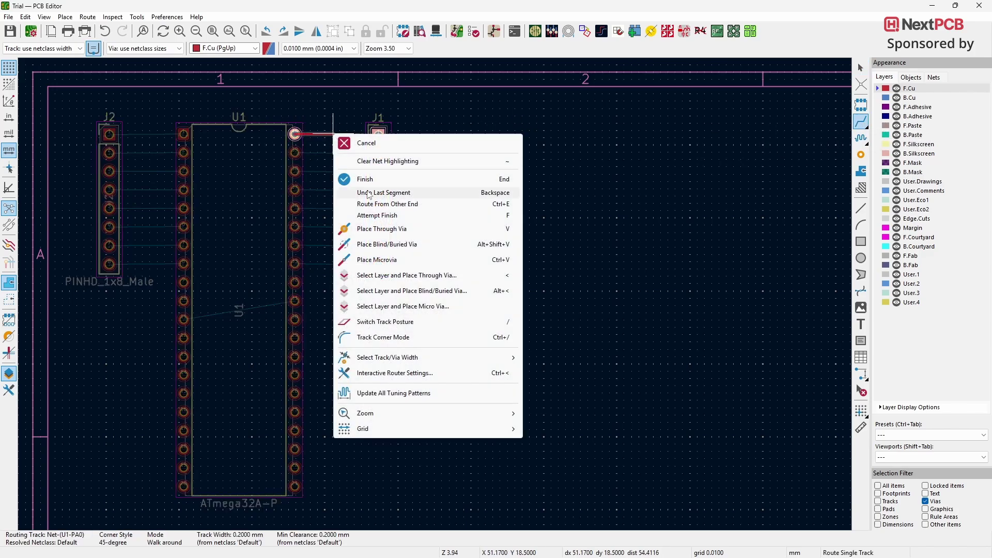
pyautogui.click(333, 134)
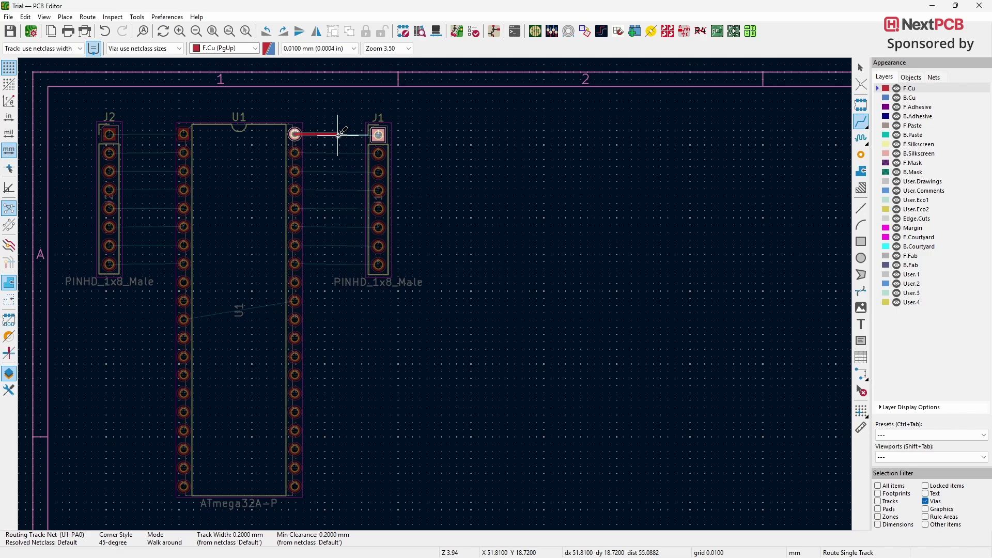
pyautogui.press('v')
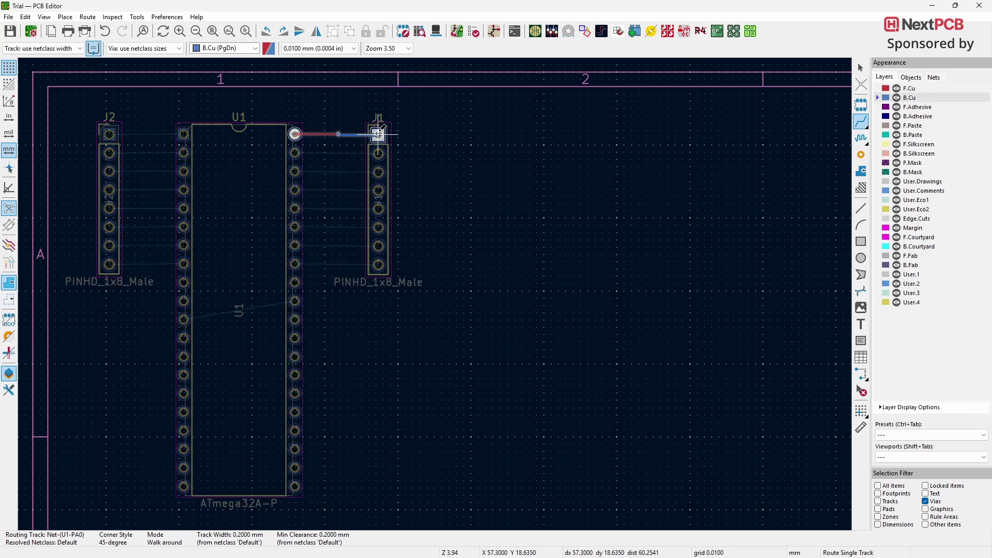
pyautogui.click(379, 135)
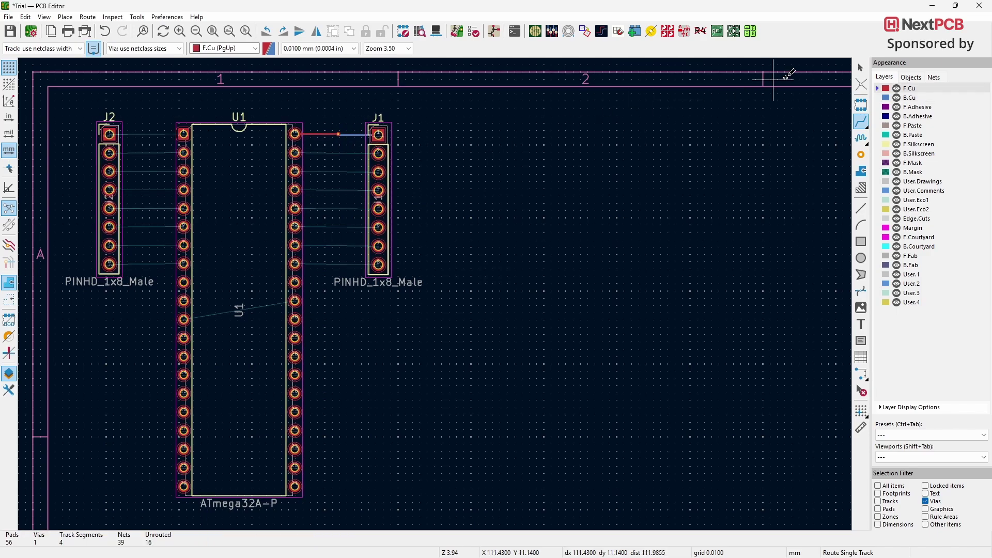
pyautogui.click(861, 68)
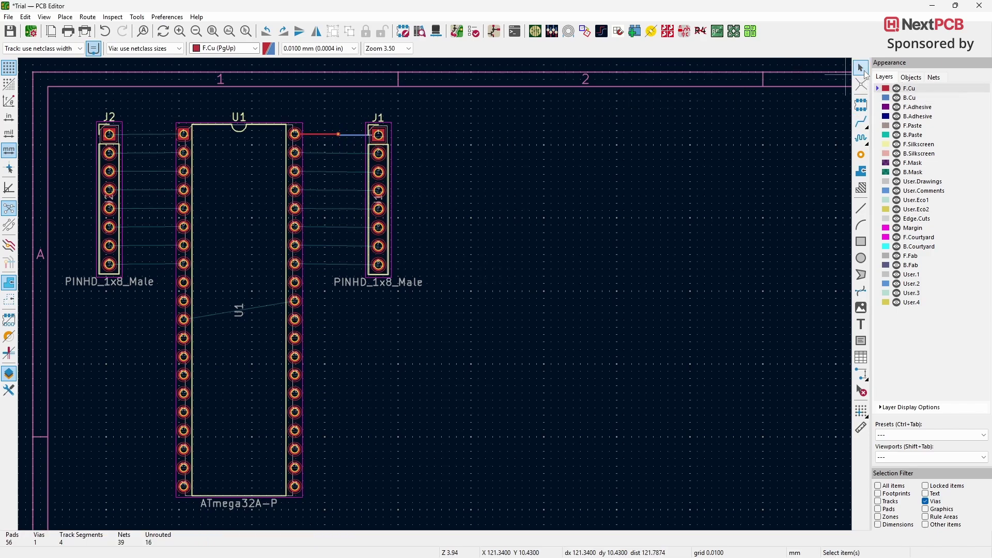
pyautogui.click(339, 134)
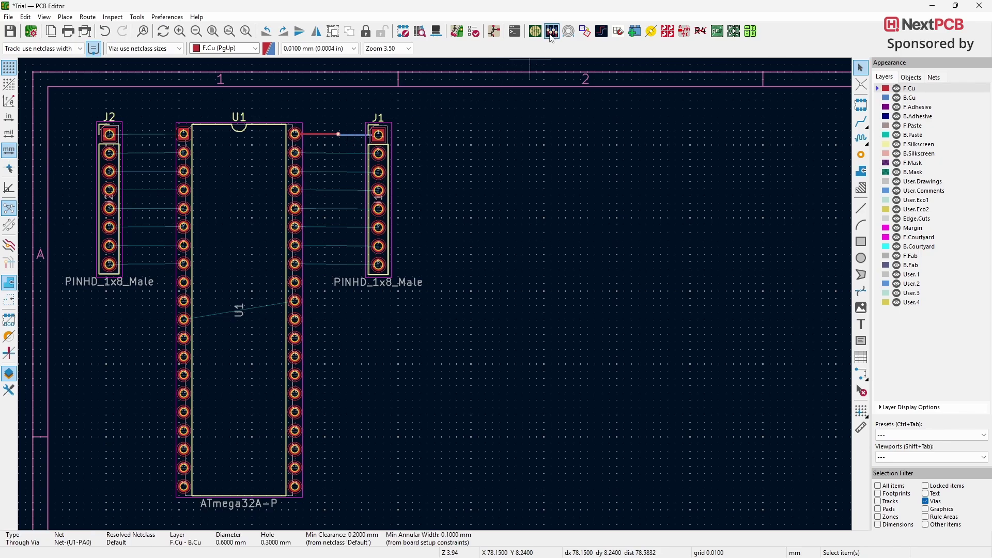
# Step: Generate a Stagger via pattern, size 8 with 1 mm extra space, rotated to run vertically
pyautogui.click(552, 31)
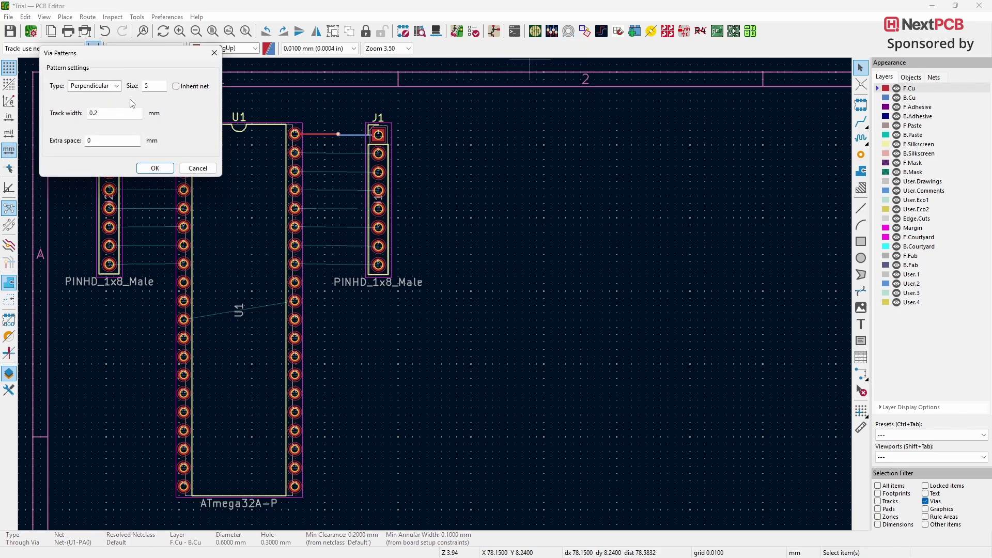
pyautogui.click(117, 88)
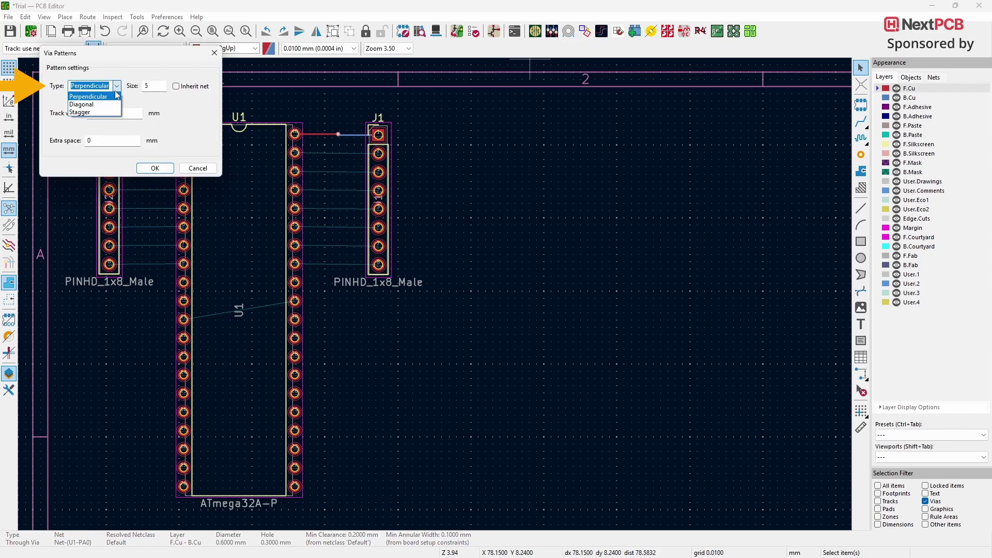
pyautogui.click(89, 113)
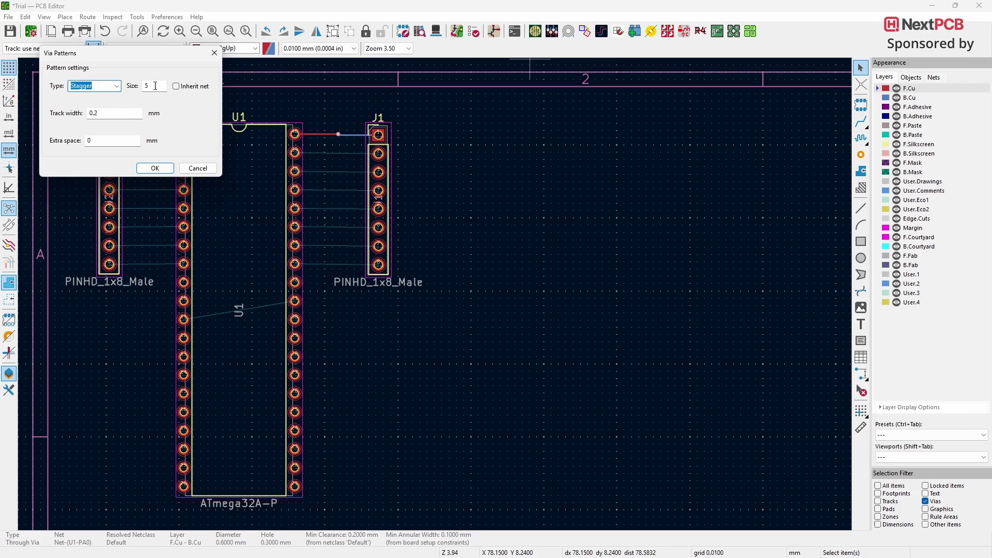
pyautogui.doubleClick(144, 85)
pyautogui.write('8')
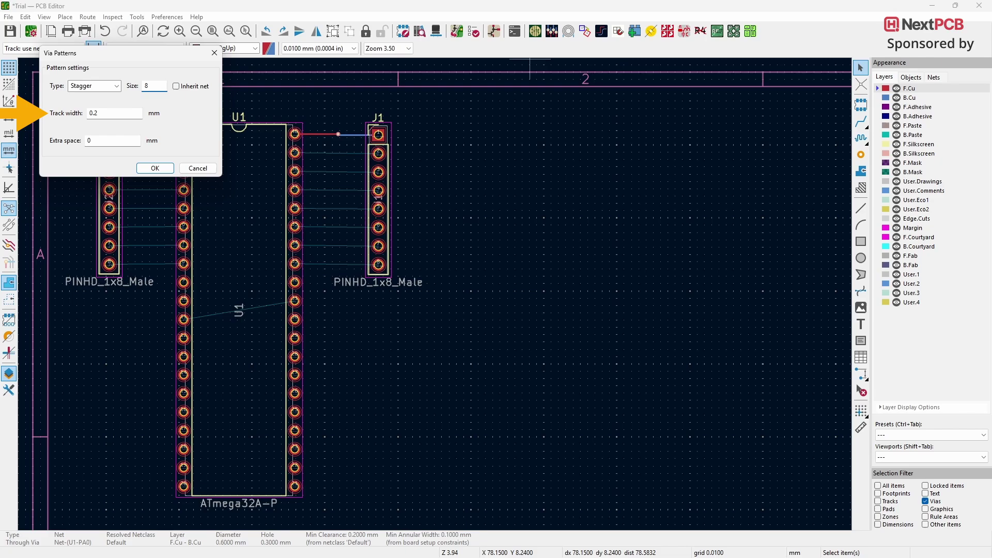
pyautogui.doubleClick(102, 140)
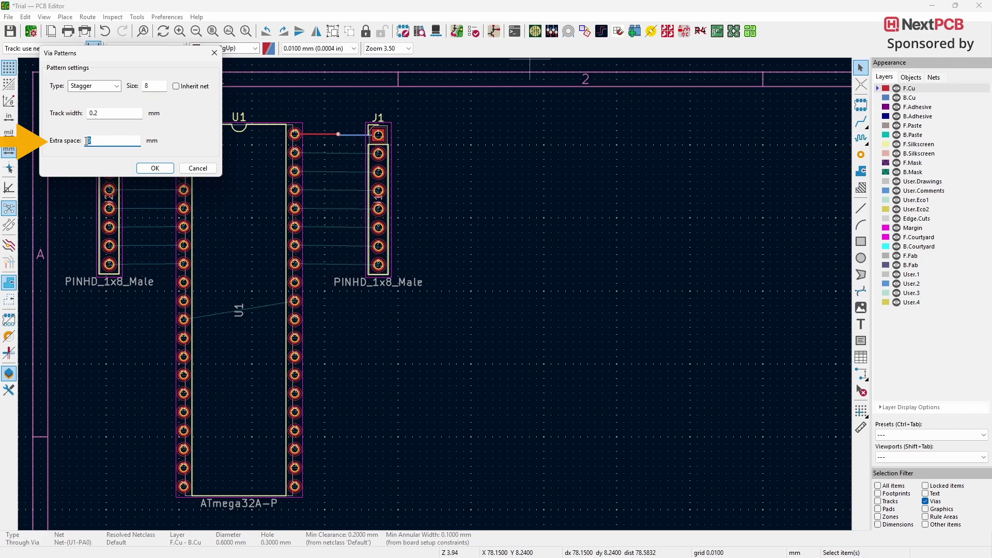
pyautogui.write('1')
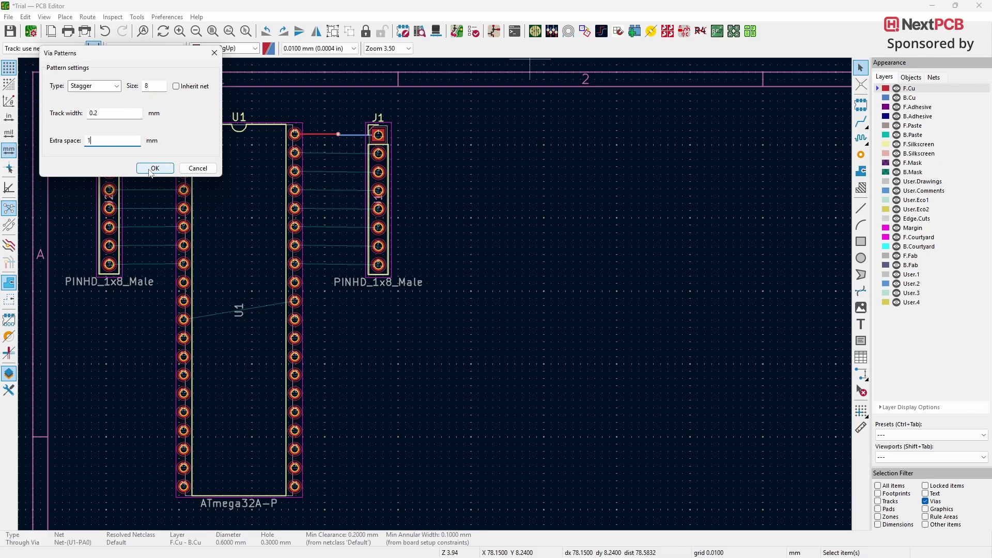
pyautogui.click(154, 168)
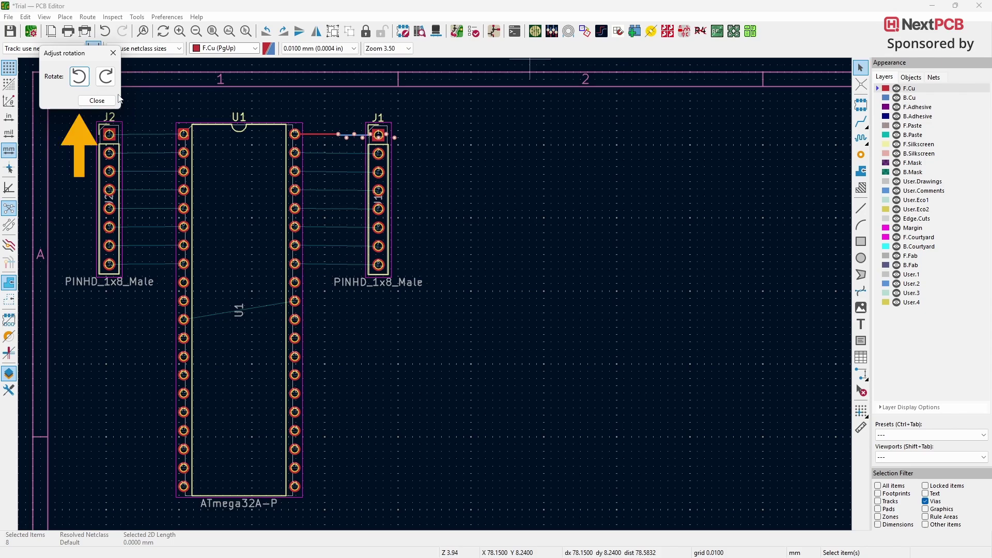
pyautogui.click(108, 80)
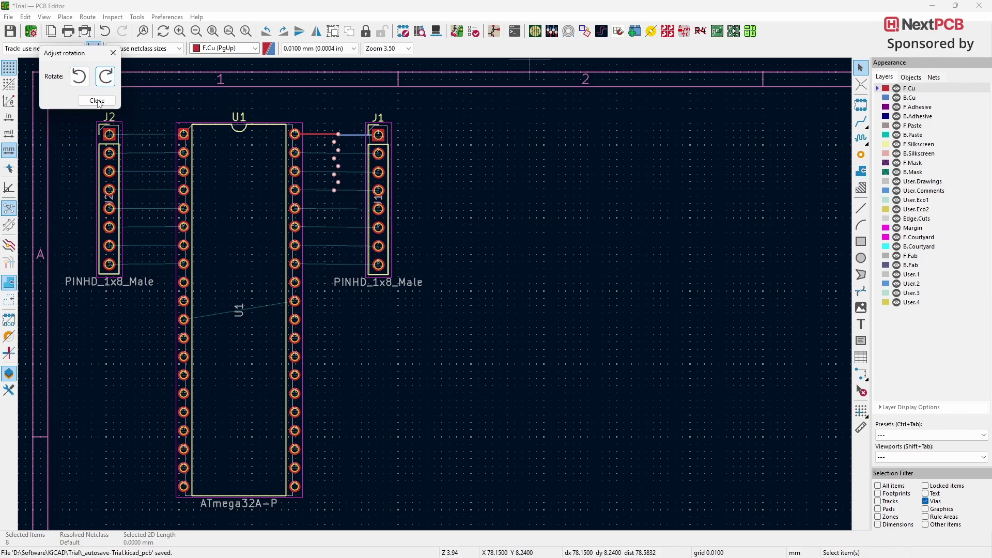
pyautogui.click(97, 101)
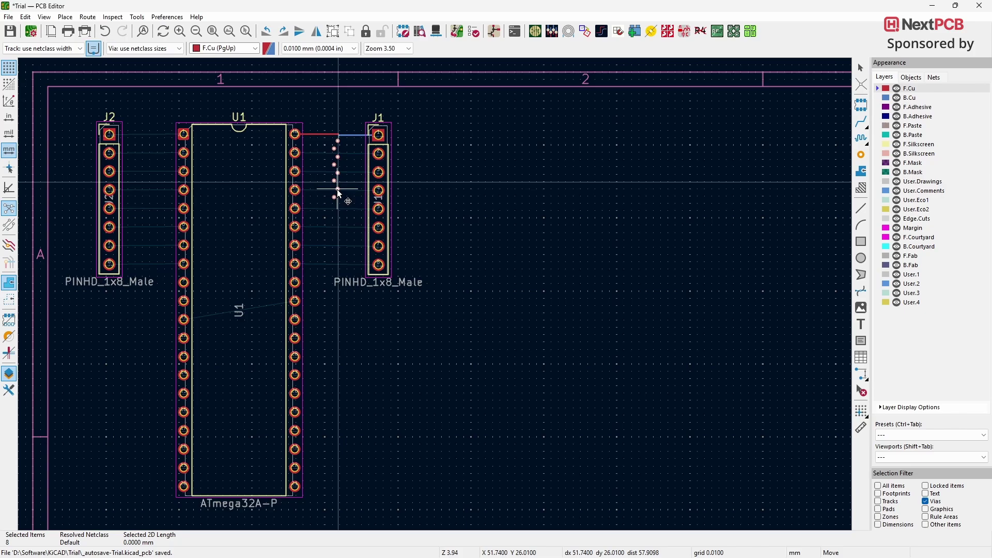
# Step: Place the via column beside J1 and set the top via to Net-(U1-PA1), auto-update off
pyautogui.click(338, 220)
pyautogui.click(479, 156)
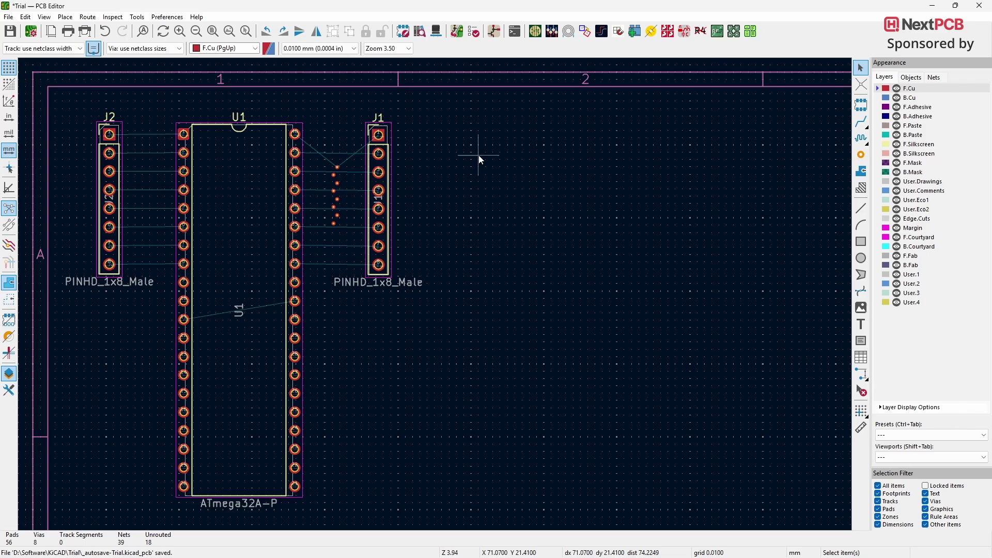
pyautogui.click(335, 175)
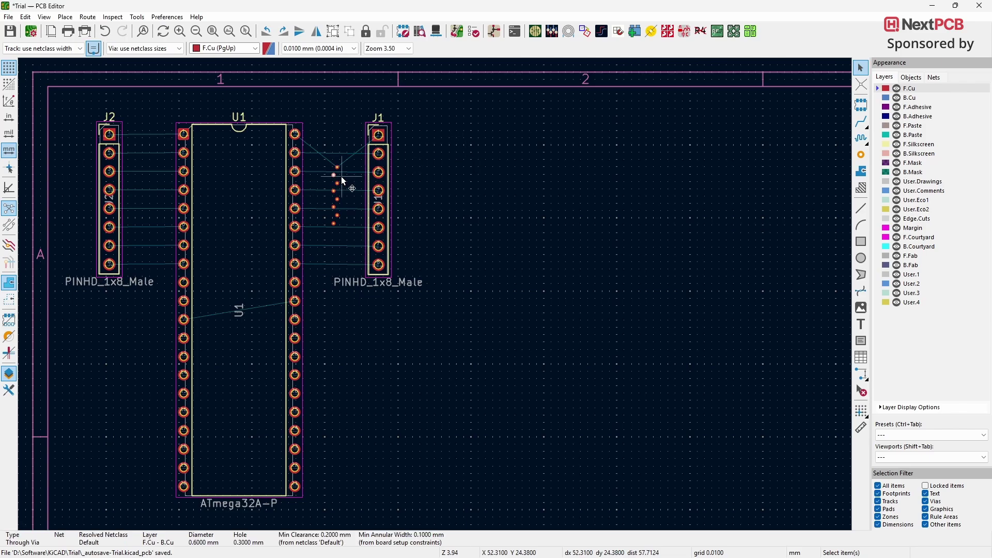
pyautogui.press('e')
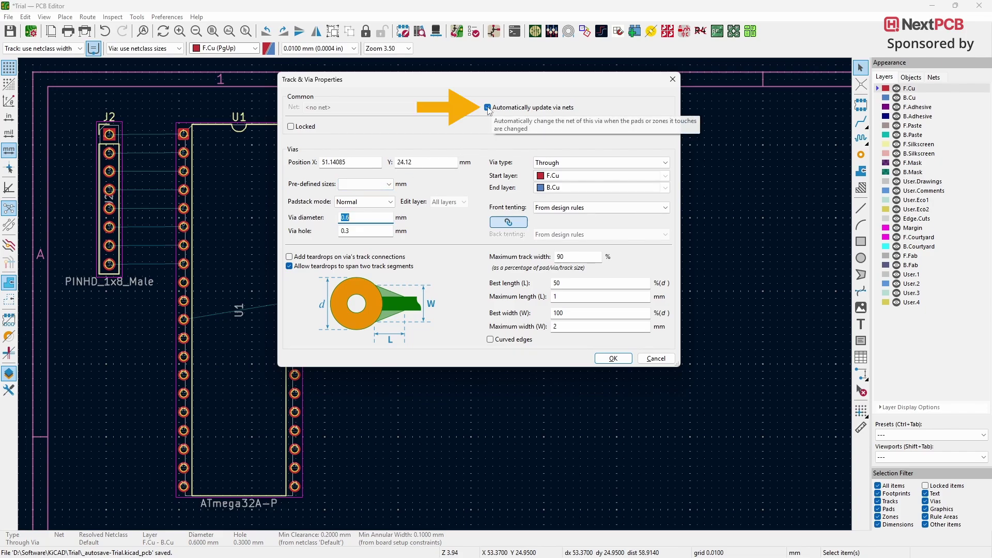
pyautogui.click(488, 108)
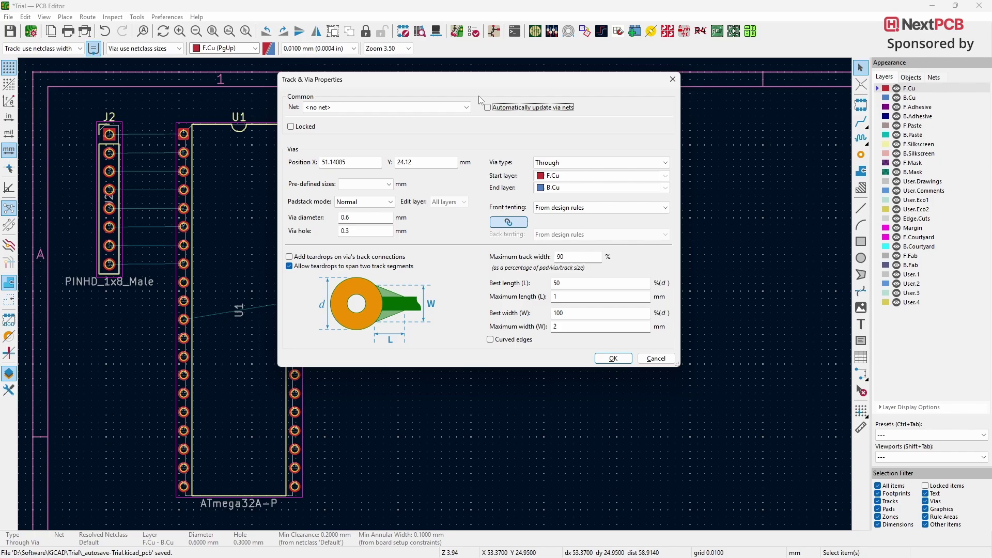
pyautogui.click(467, 108)
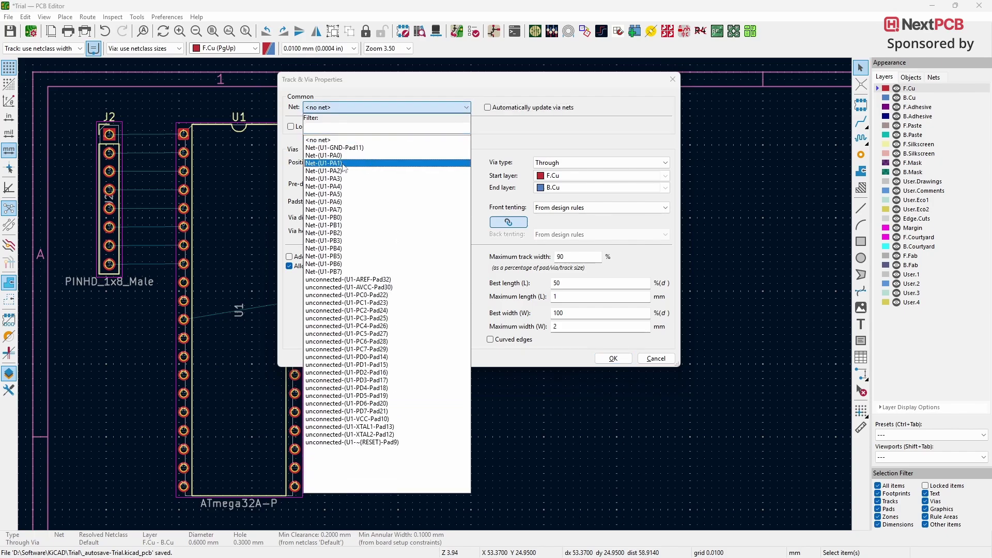
pyautogui.click(341, 163)
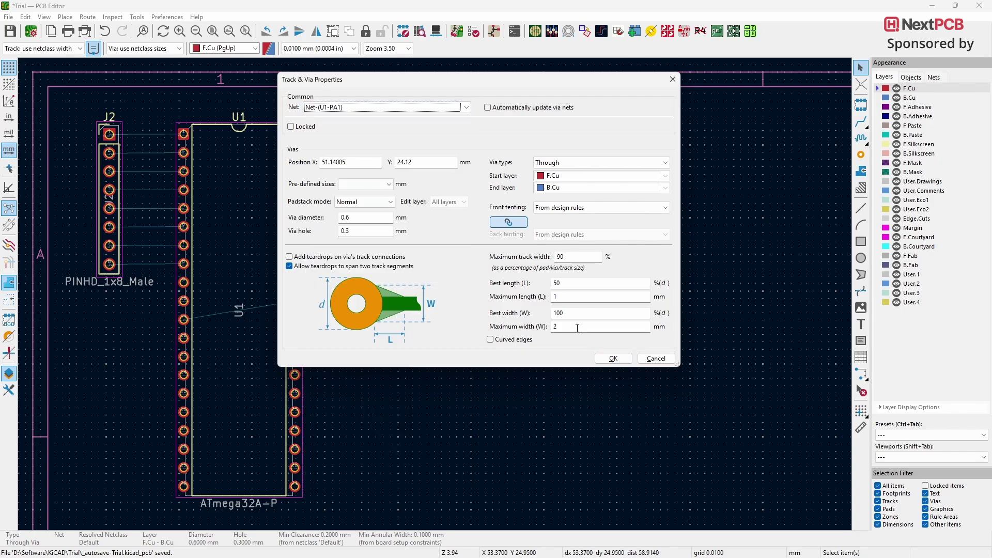
pyautogui.click(611, 359)
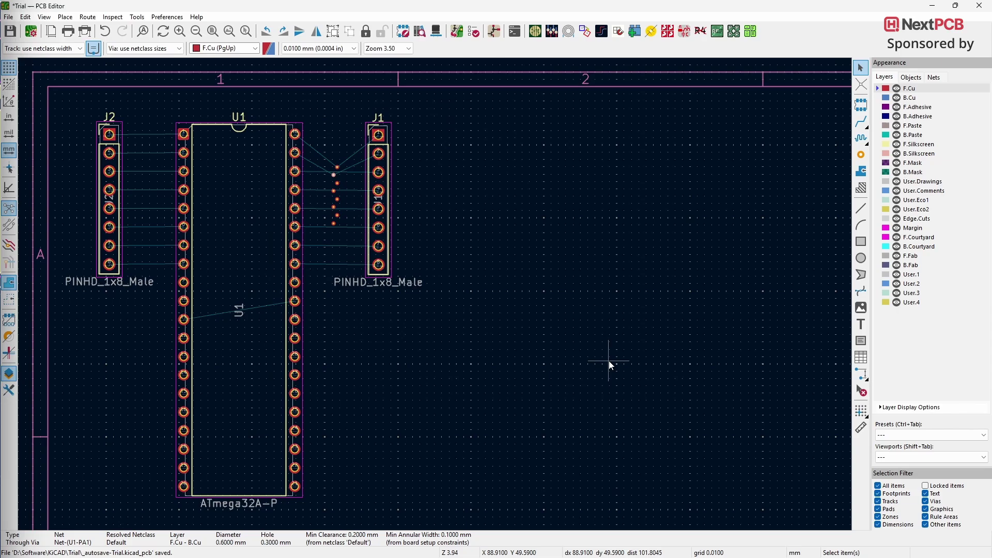
# Step: Route a track from U1's top-right pad to the top via, continuing on B.Cu toward J1
pyautogui.click(861, 121)
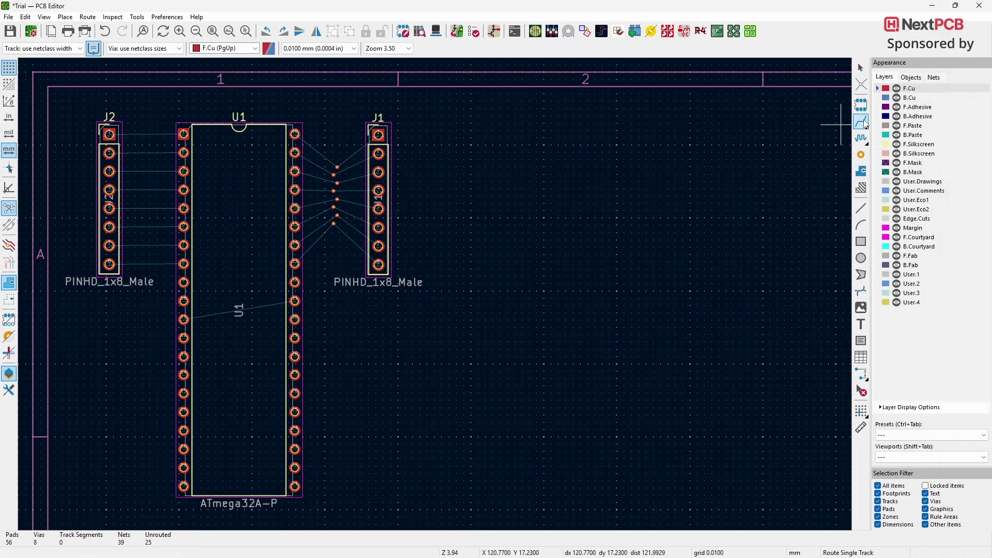
pyautogui.click(295, 134)
pyautogui.click(337, 167)
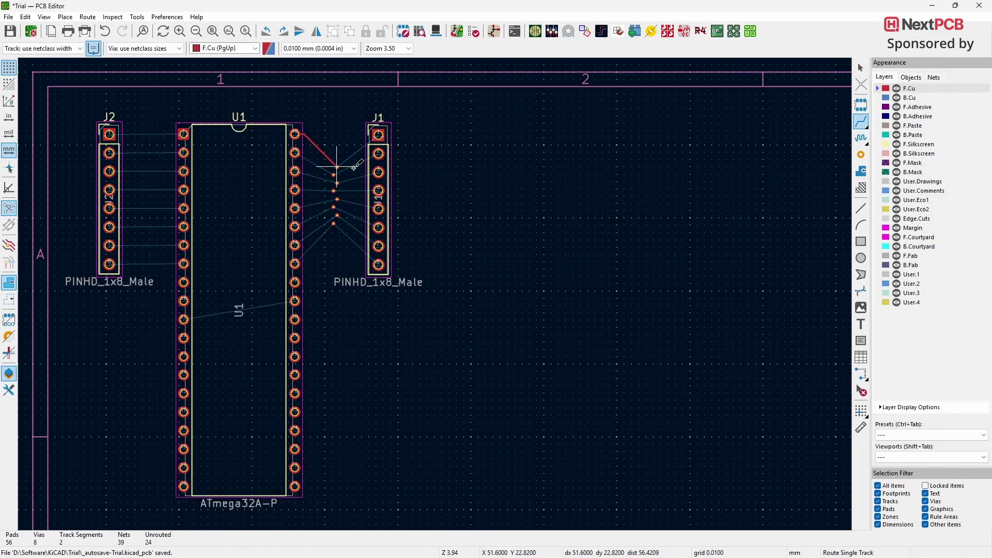
pyautogui.click(256, 49)
pyautogui.click(217, 66)
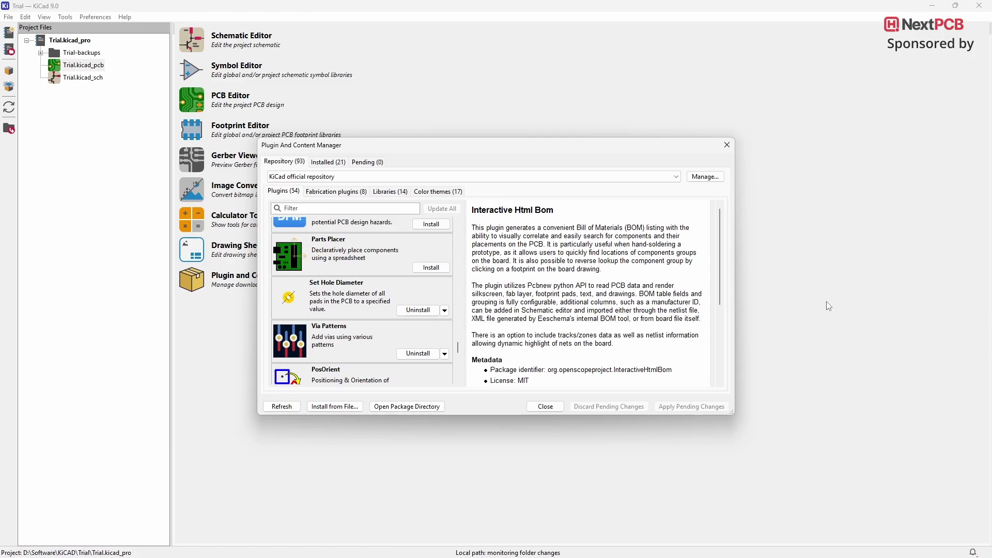
# Step: Show the Set Hole Diameter plugin's details in the Plugins list
pyautogui.click(422, 295)
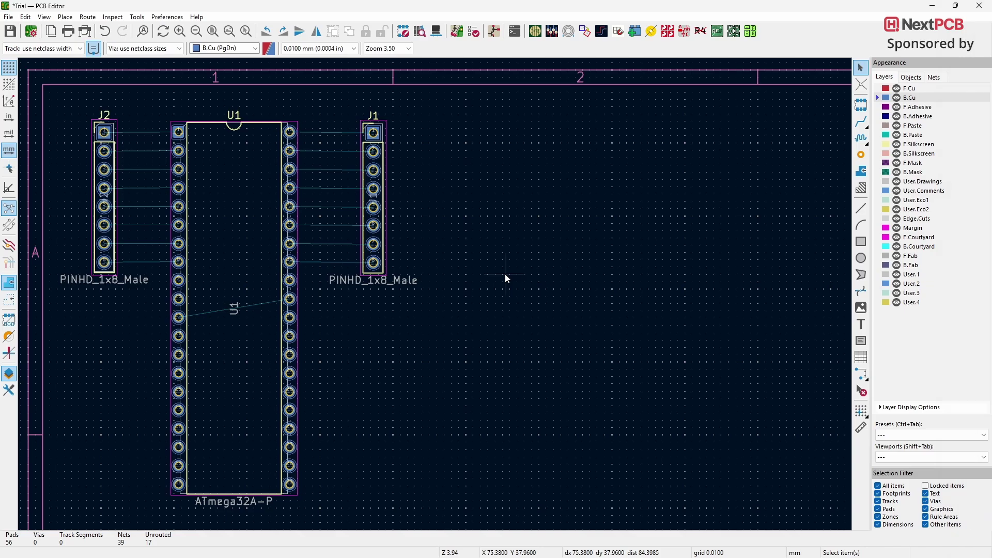
# Step: Apply a 1 mm hole diameter to all pads with the Set Hole Diameter plugin
pyautogui.click(650, 33)
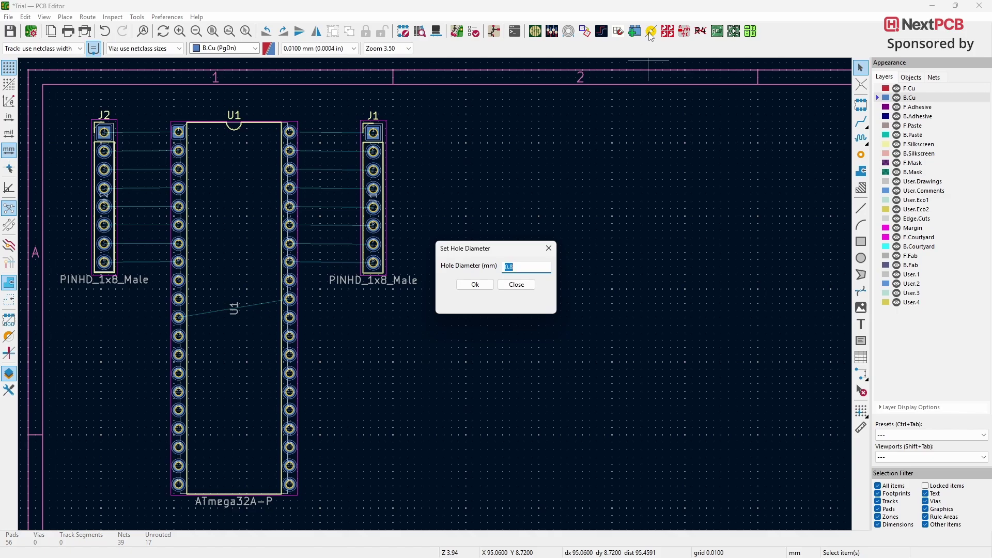
pyautogui.write('1.2')
pyautogui.click(476, 285)
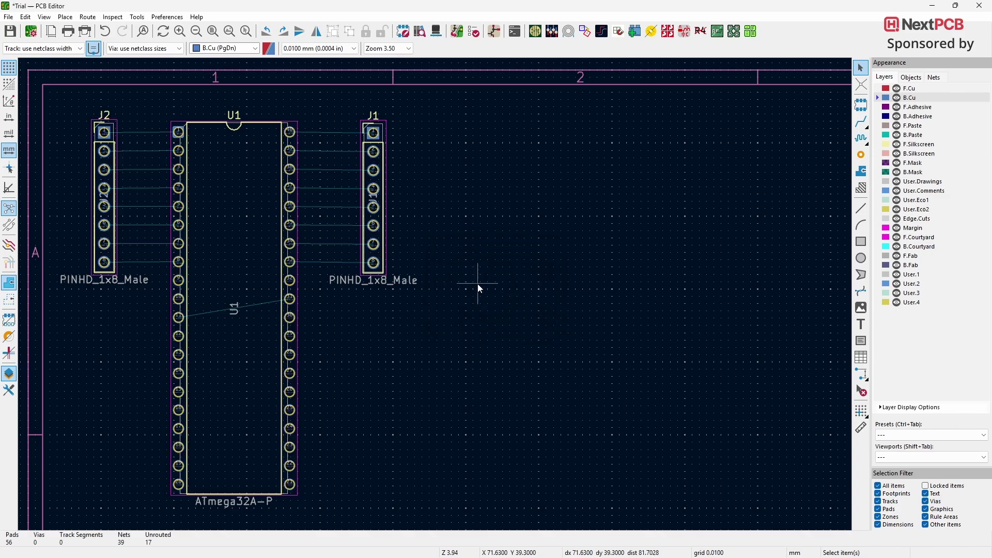